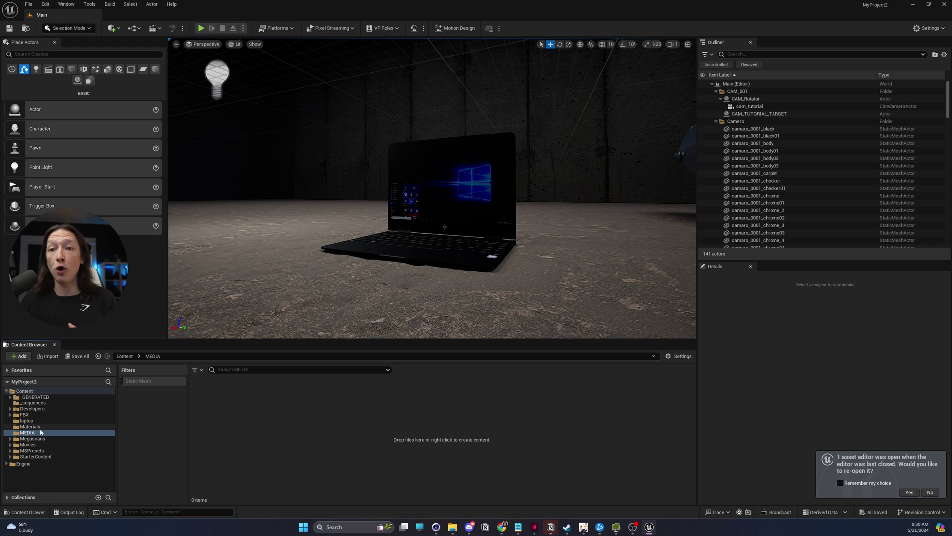
Step: Create an Img Media Source asset named Tutorial_Media in the MEDIA folder
right_click(249, 423)
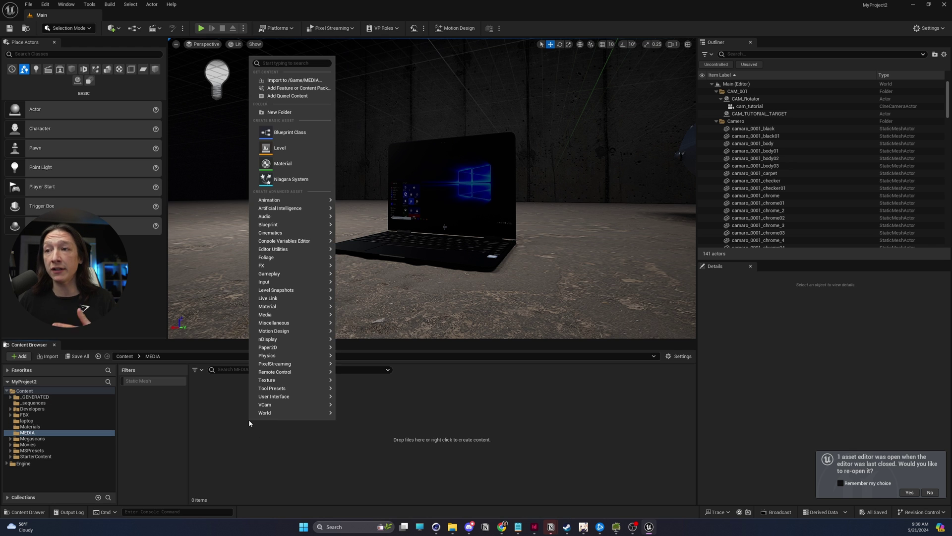
mouse_move(266, 315)
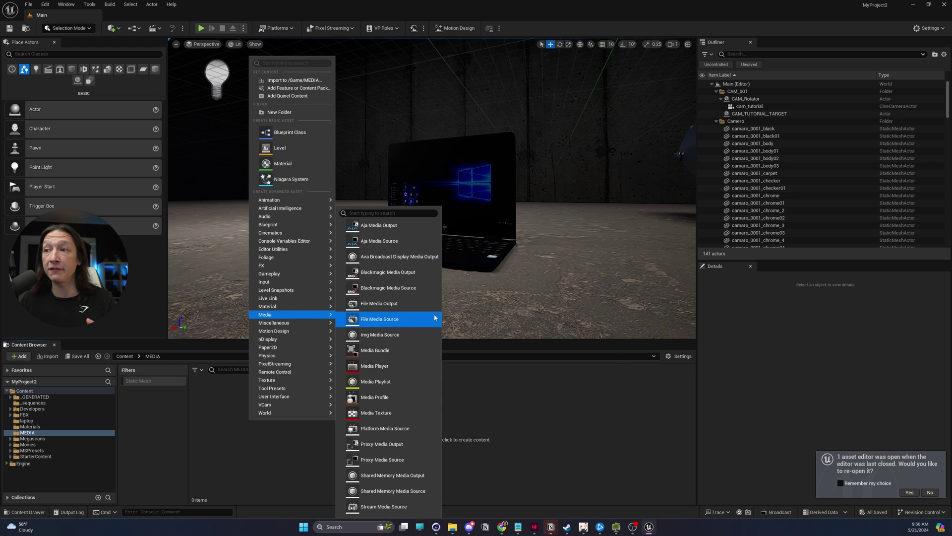
click(379, 335)
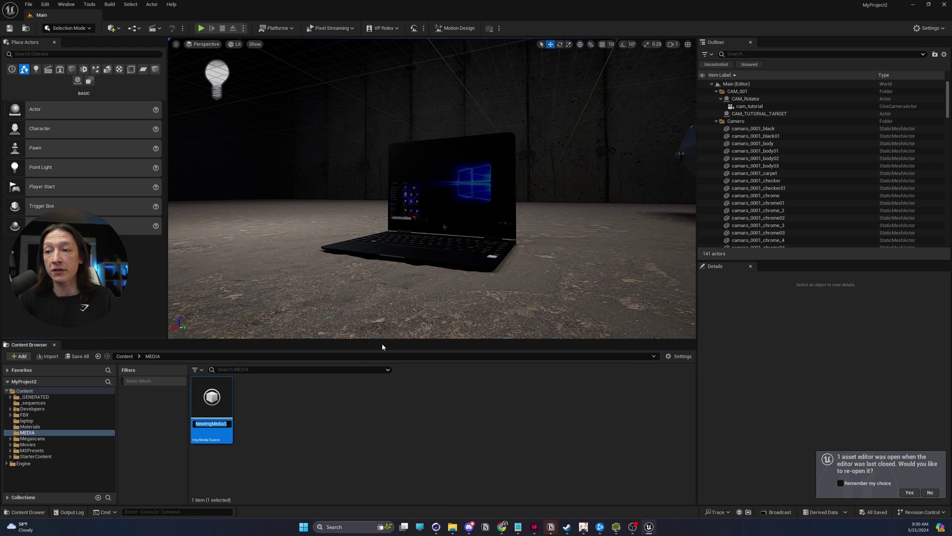
text(Tutorial_Media)
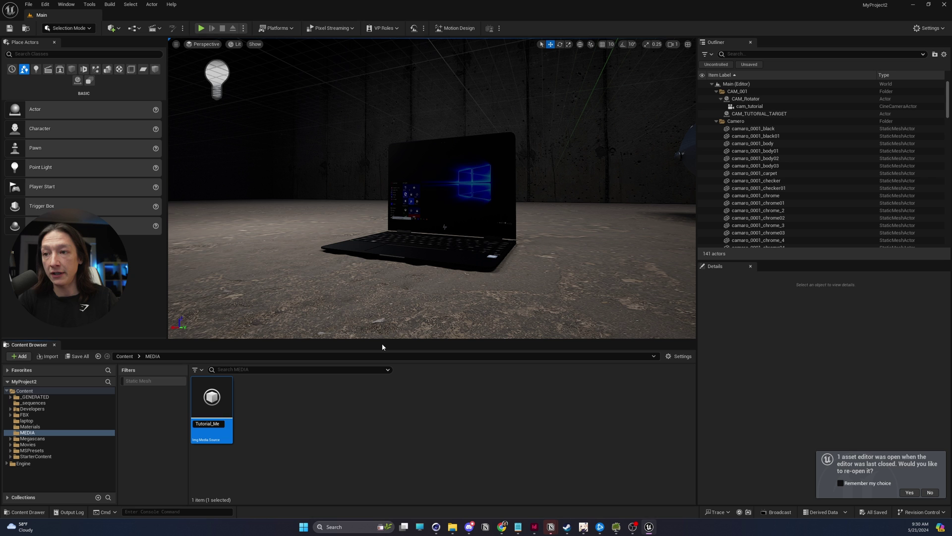
key(Return)
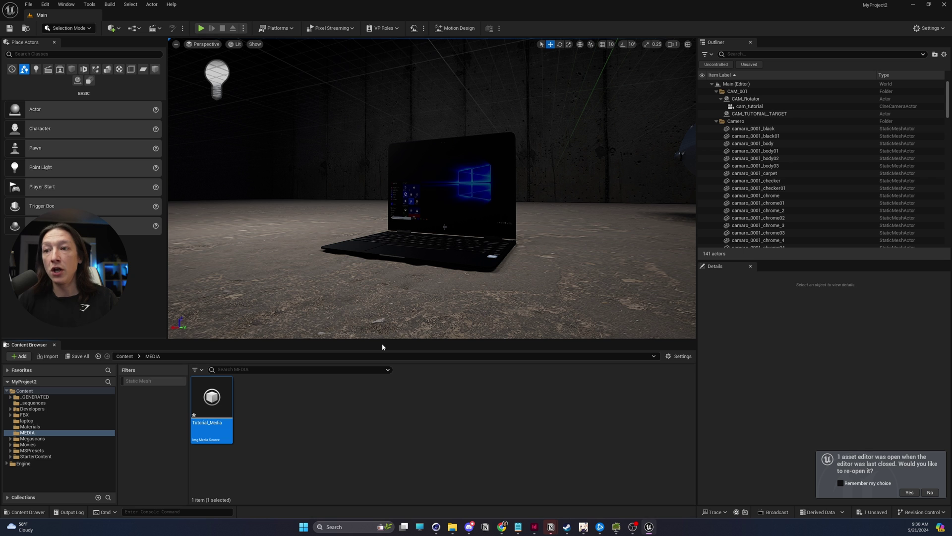
Step: Set Tutorial_Media's sequence path by choosing SB_Sales_CSV_BG.0000.png from the project's Content/Movies/ForestSequence folder
double_click(221, 400)
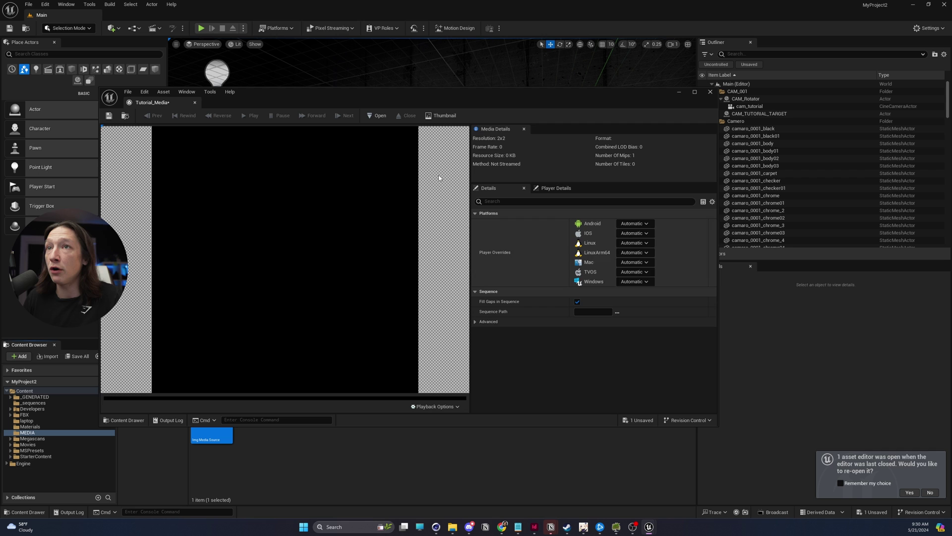
click(616, 312)
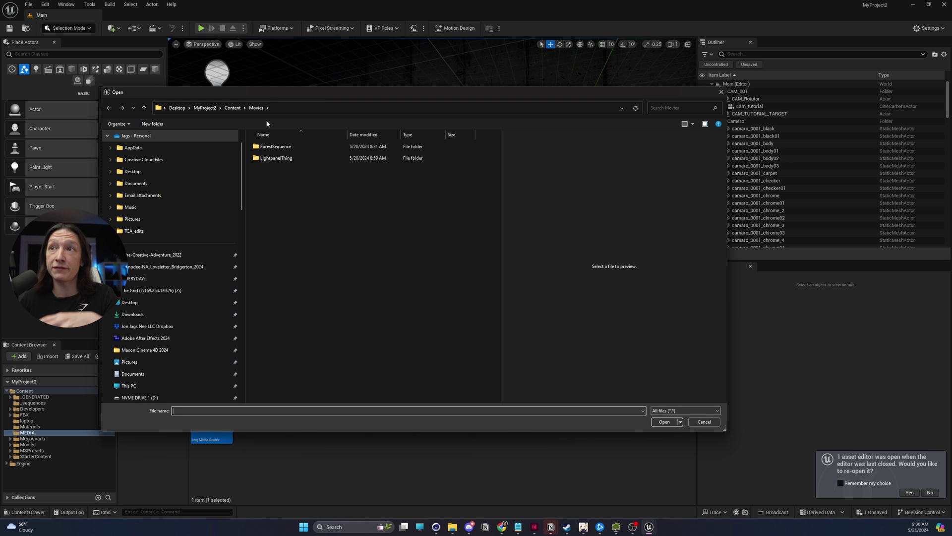
click(233, 107)
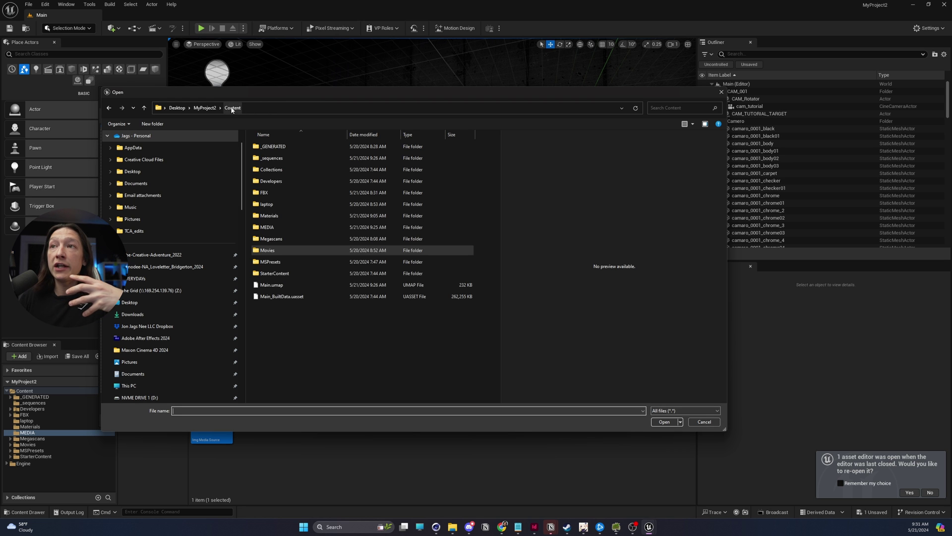
drag(295, 99, 337, 89)
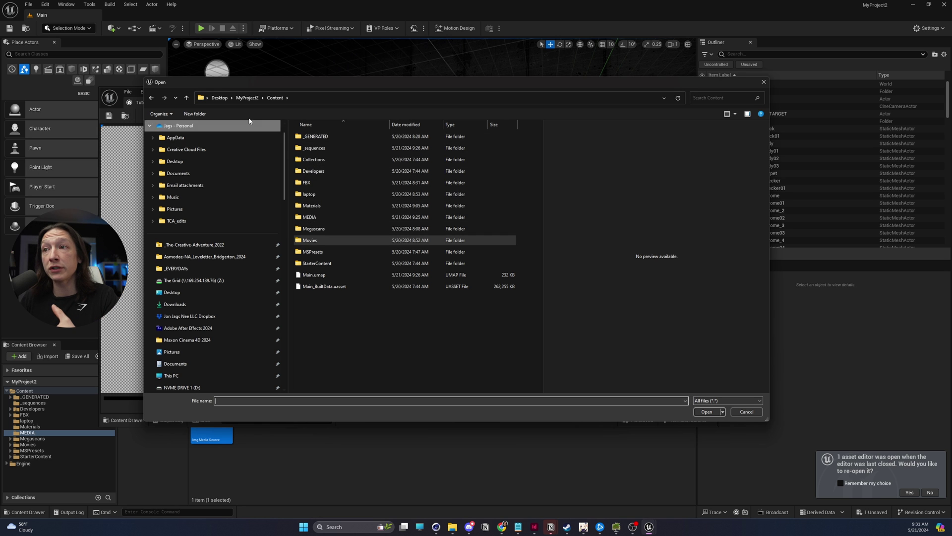
click(243, 99)
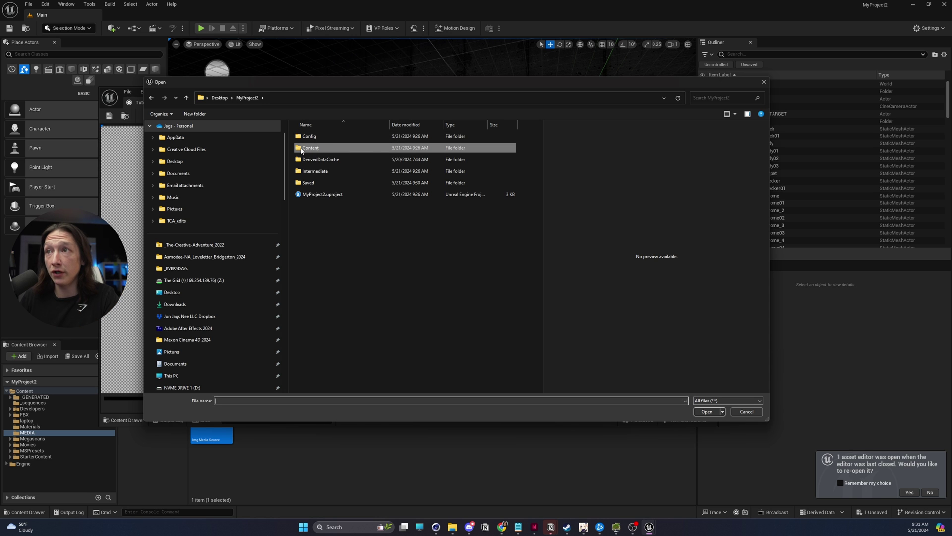
double_click(302, 148)
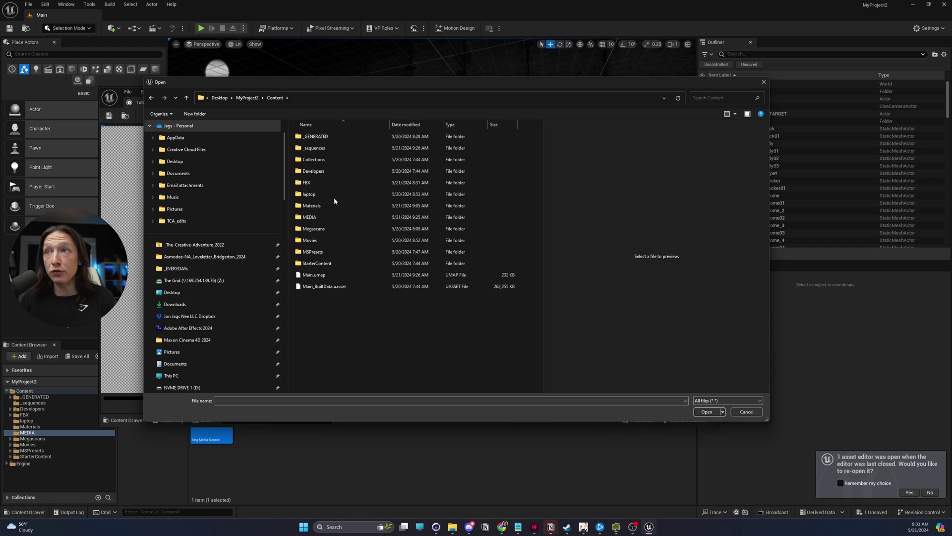
click(312, 241)
double_click(312, 242)
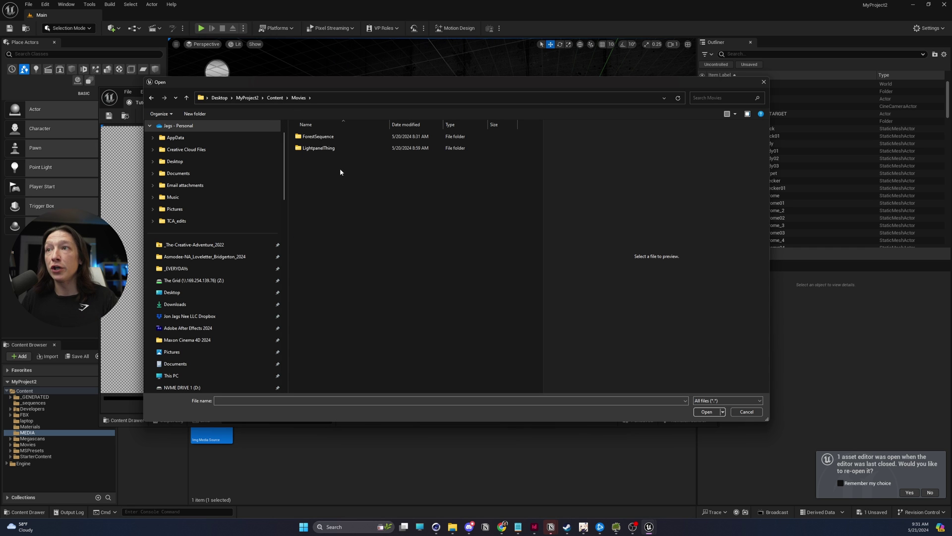
double_click(325, 138)
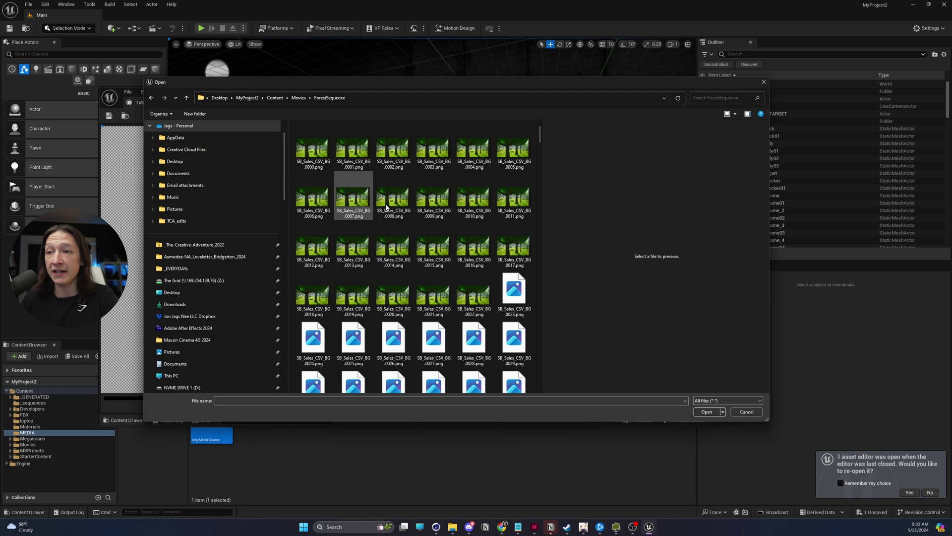
click(313, 149)
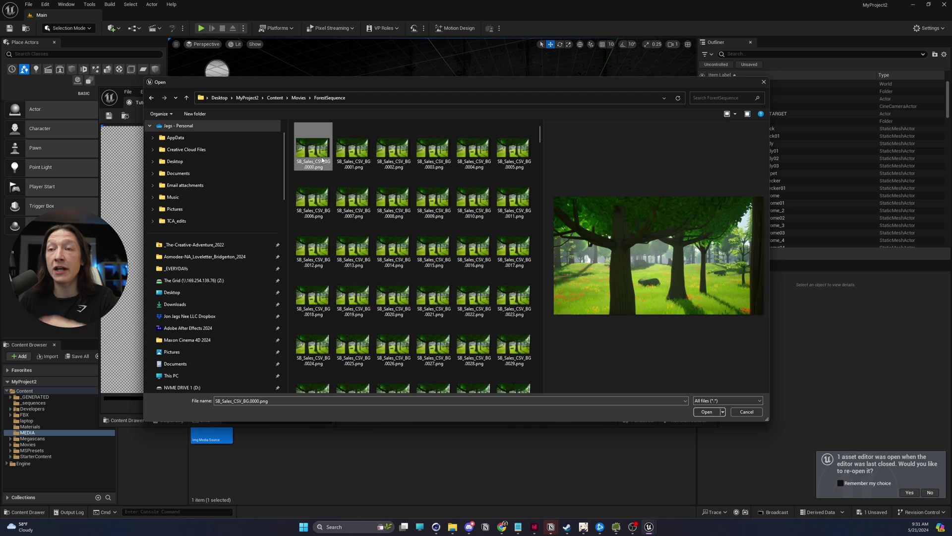
click(707, 411)
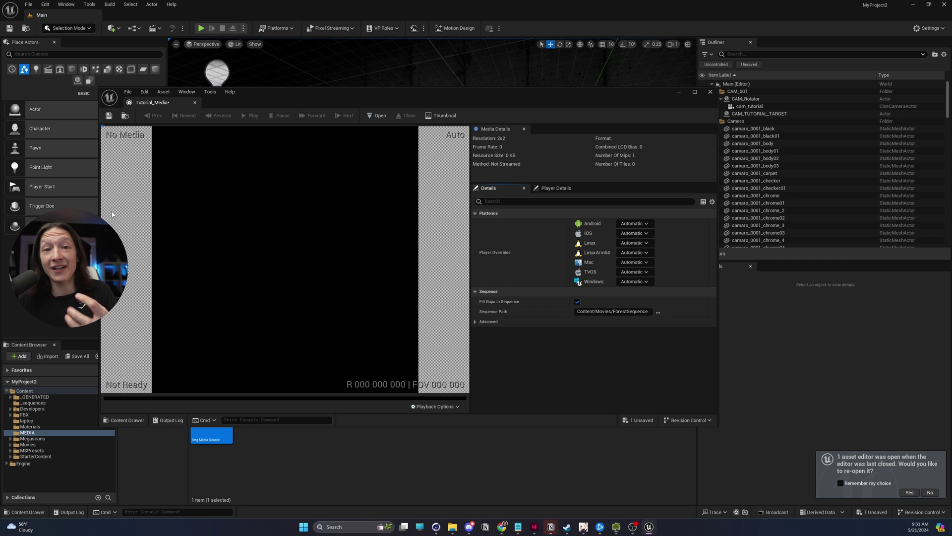
Step: Save the Tutorial_Media asset and close its editor
click(108, 115)
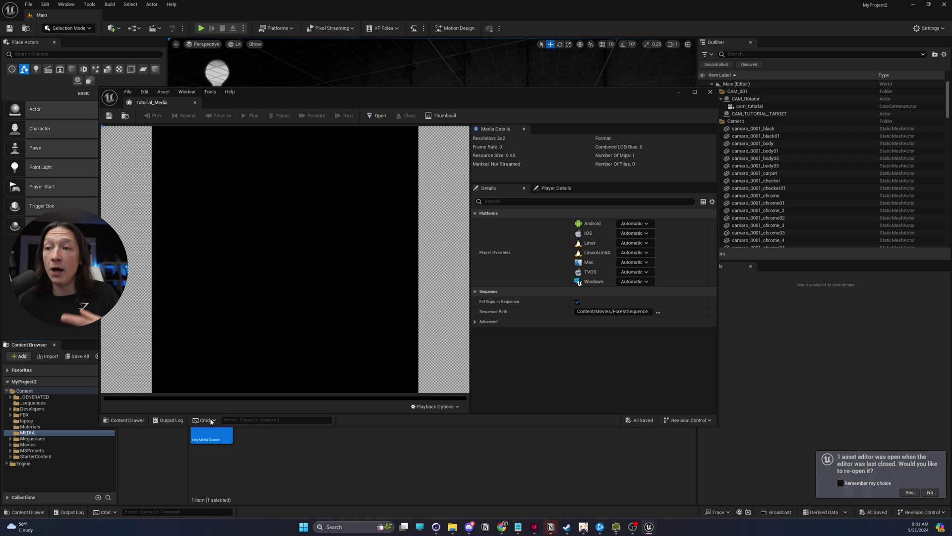
drag(433, 91, 489, 36)
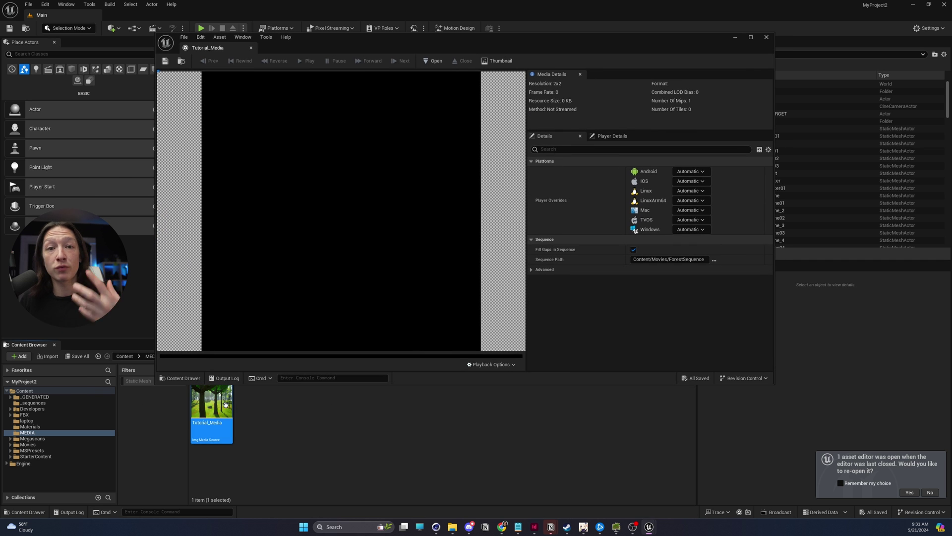
click(767, 38)
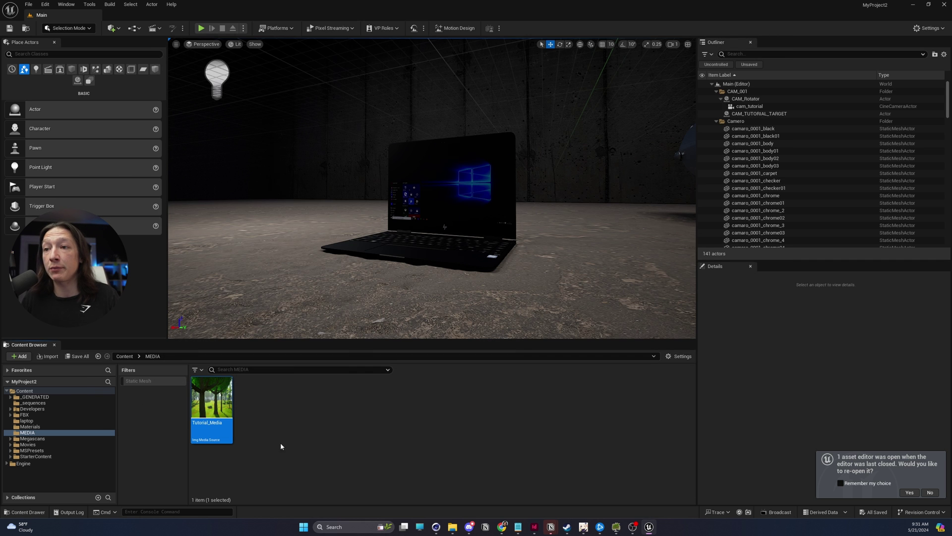
Step: Create a Media Player with a linked video output MediaTexture asset in the MEDIA folder and name it Tutorial_Player
right_click(269, 398)
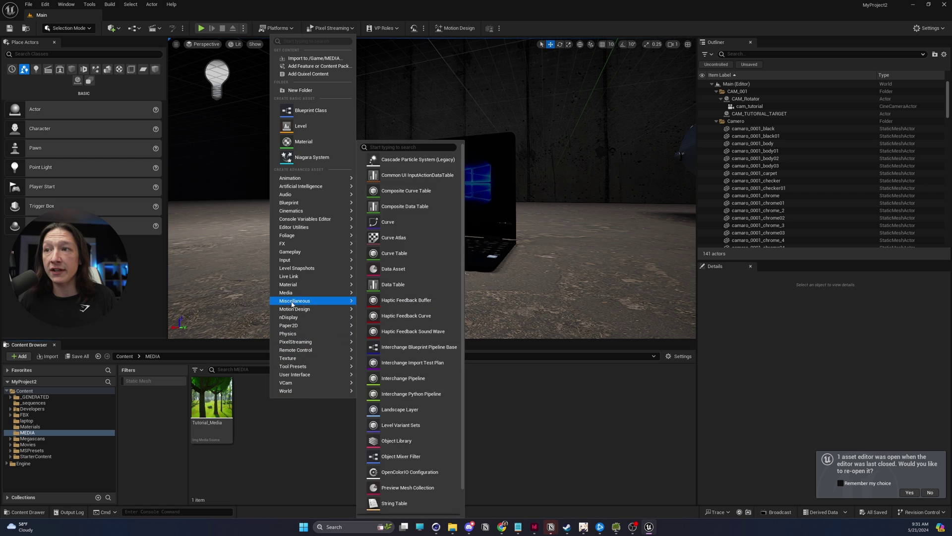
mouse_move(294, 296)
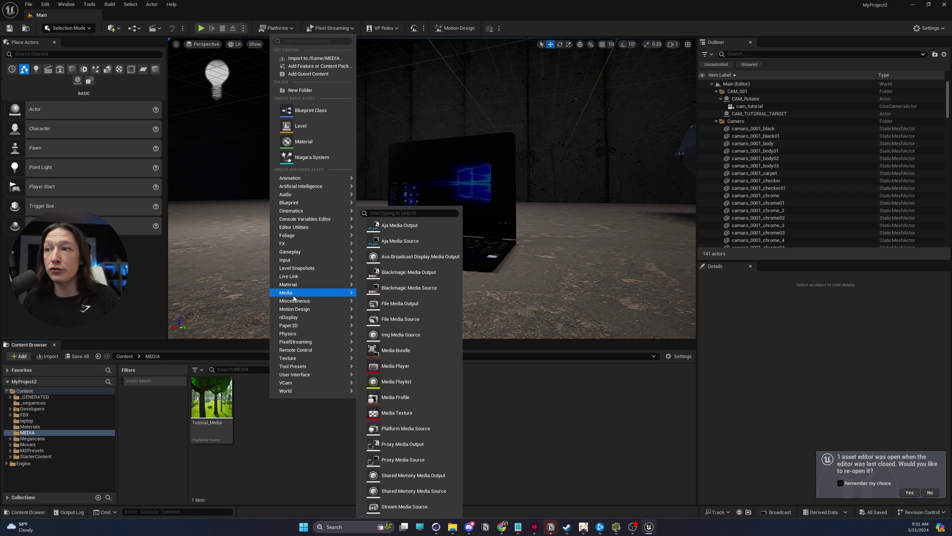
click(395, 365)
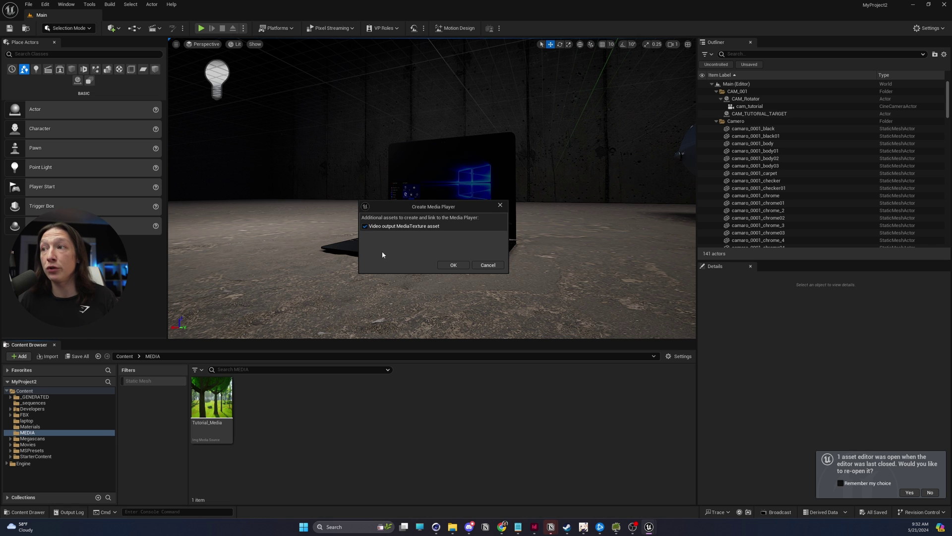
click(452, 265)
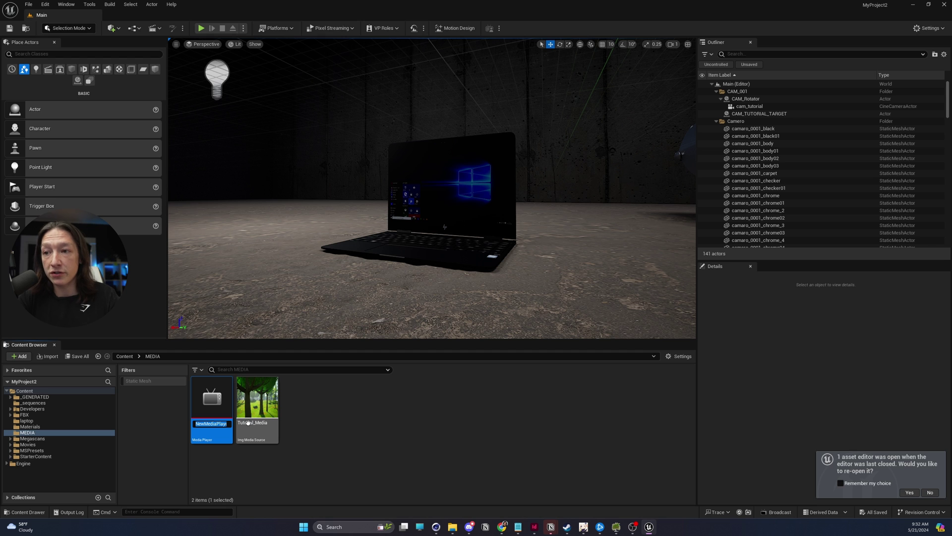
text(Tutorial_Player)
key(Return)
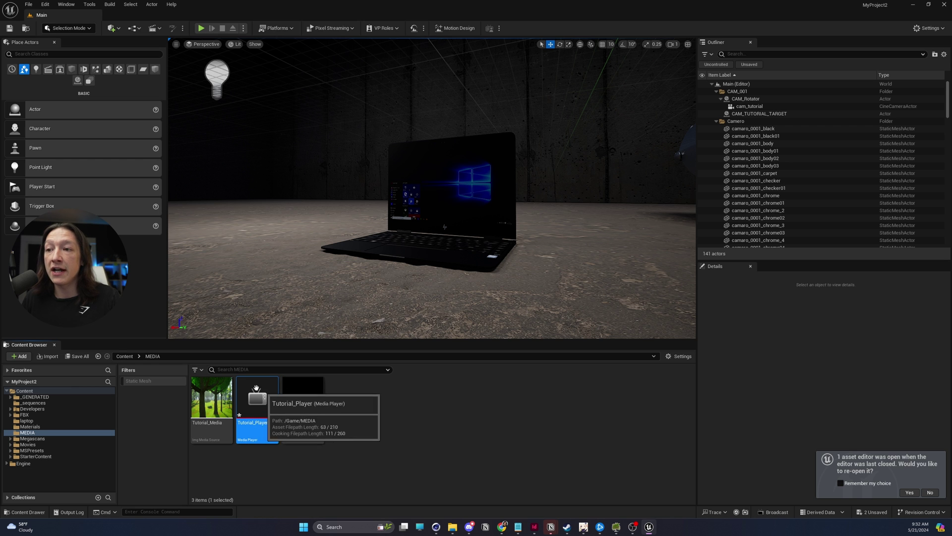
Step: Load the Tutorial_Media source into Tutorial_Player and save the player asset
double_click(252, 398)
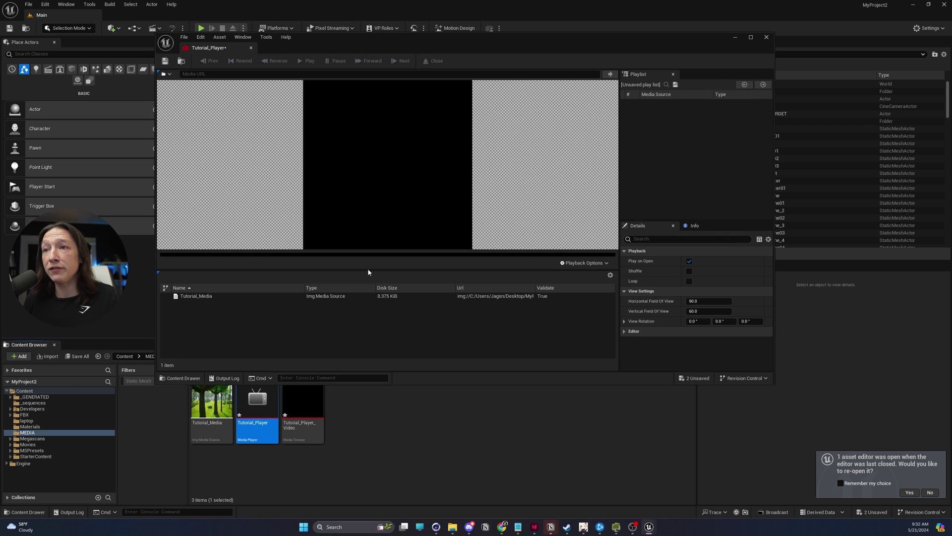
click(205, 297)
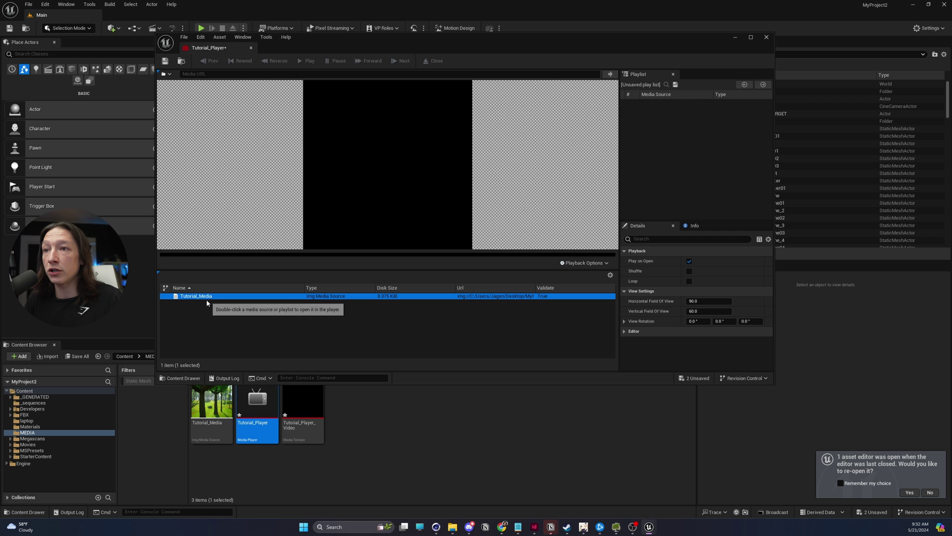
double_click(213, 296)
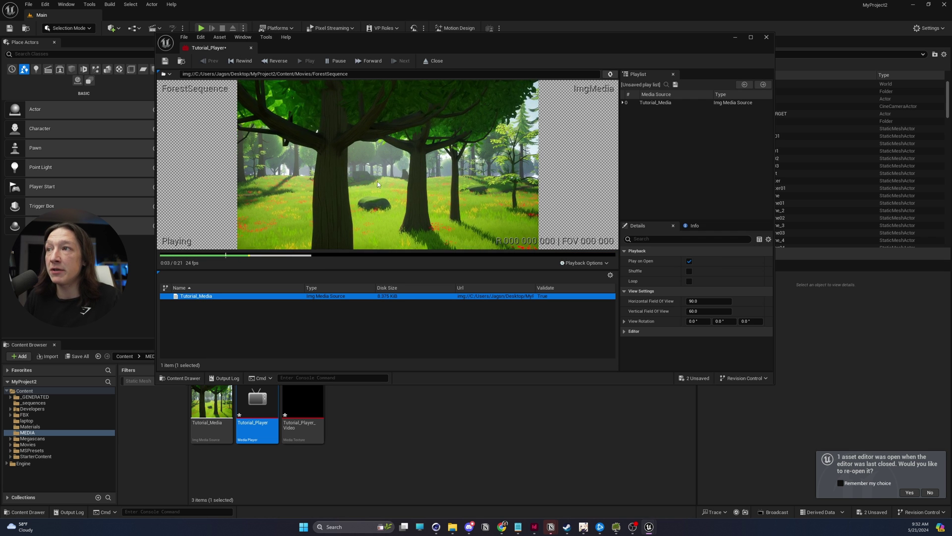
click(166, 63)
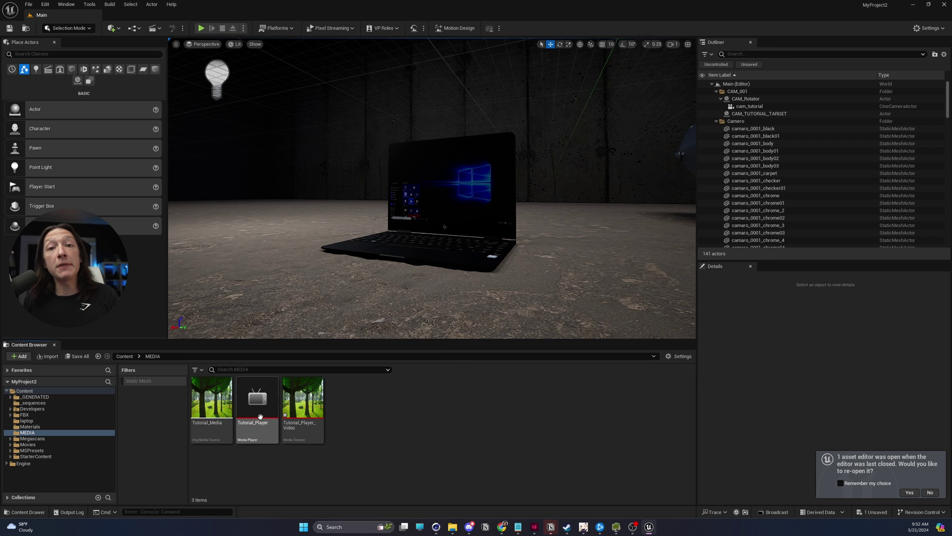
Step: Create a material from the Tutorial_Player_Video media texture, keeping its suggested name
right_click(300, 404)
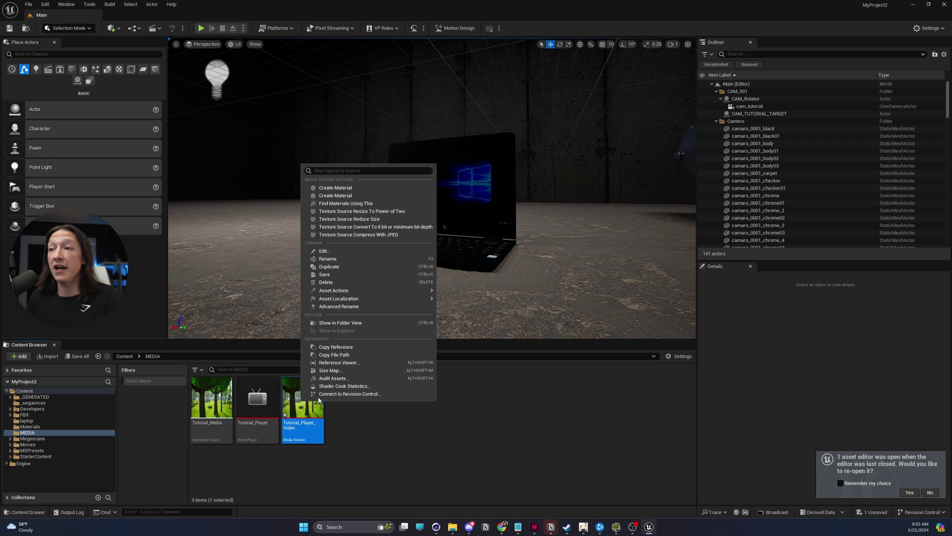
click(335, 195)
key(End)
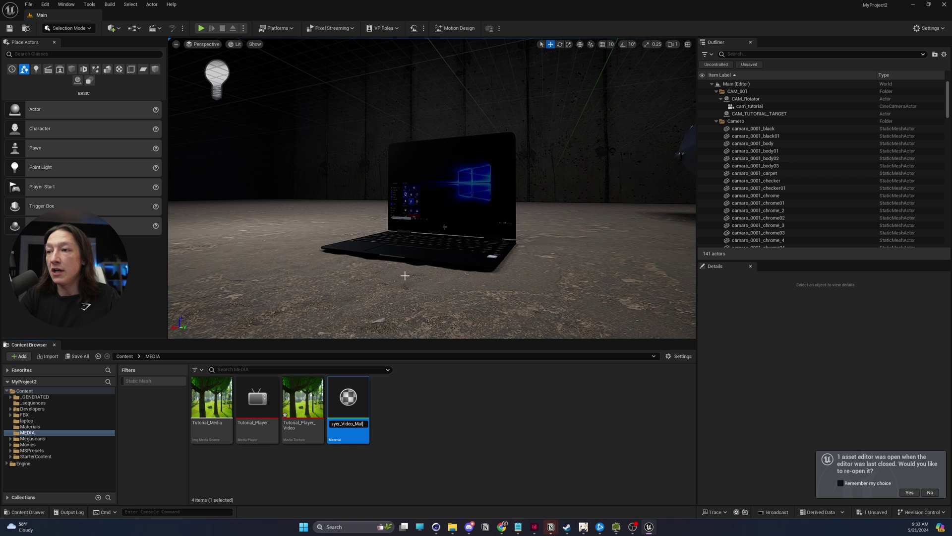
key(Return)
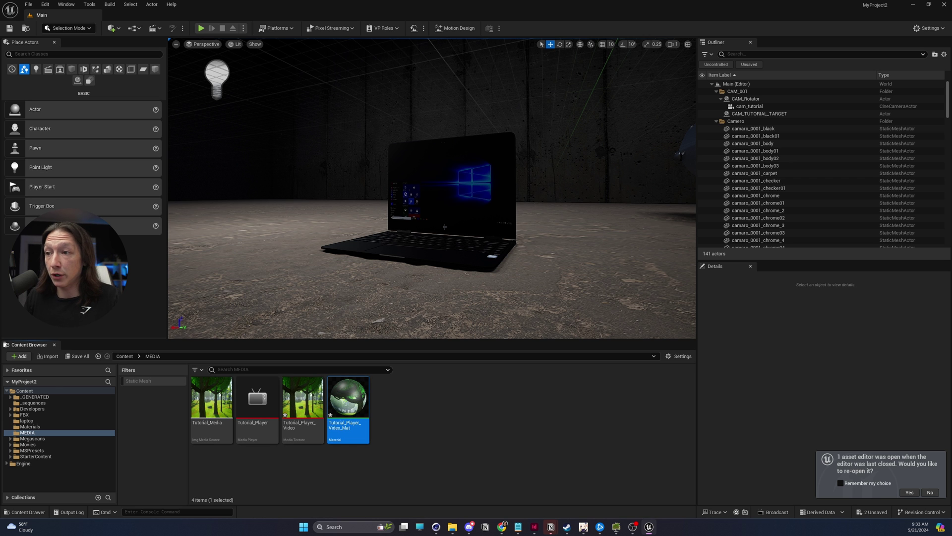
Step: In the Tutorial_Player_Video_Mat graph, move the Texture Sample away from the material node and route its RGB through a new Multiply node into Emissive Color
double_click(349, 403)
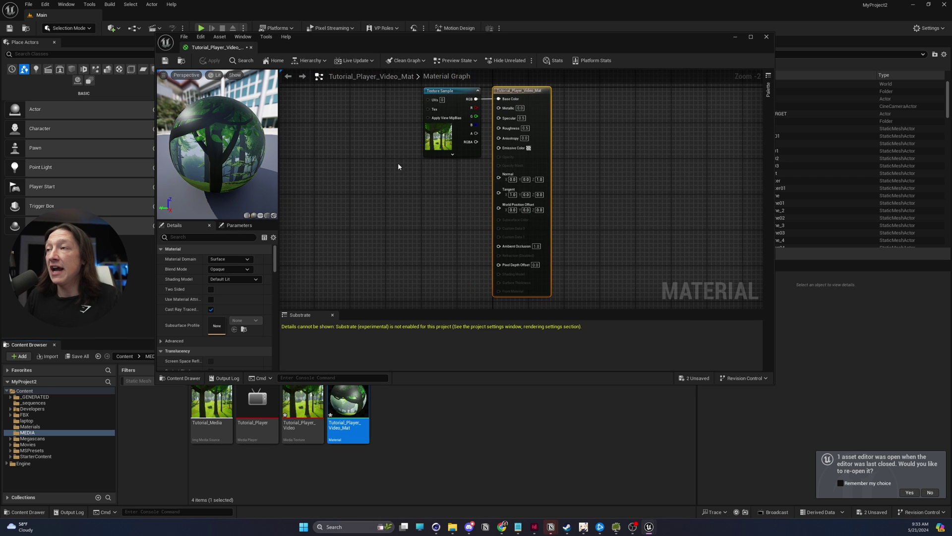
double_click(457, 47)
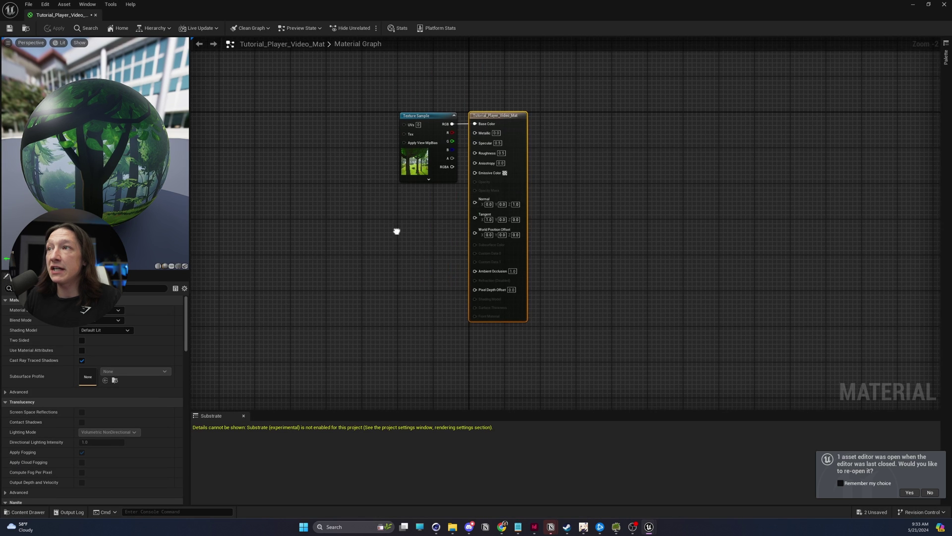
drag(433, 114, 314, 101)
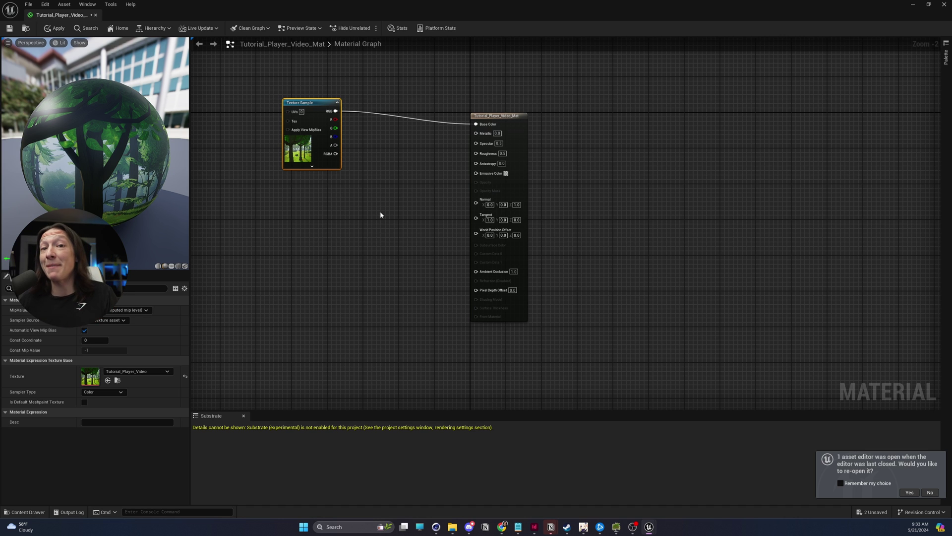
click(384, 171)
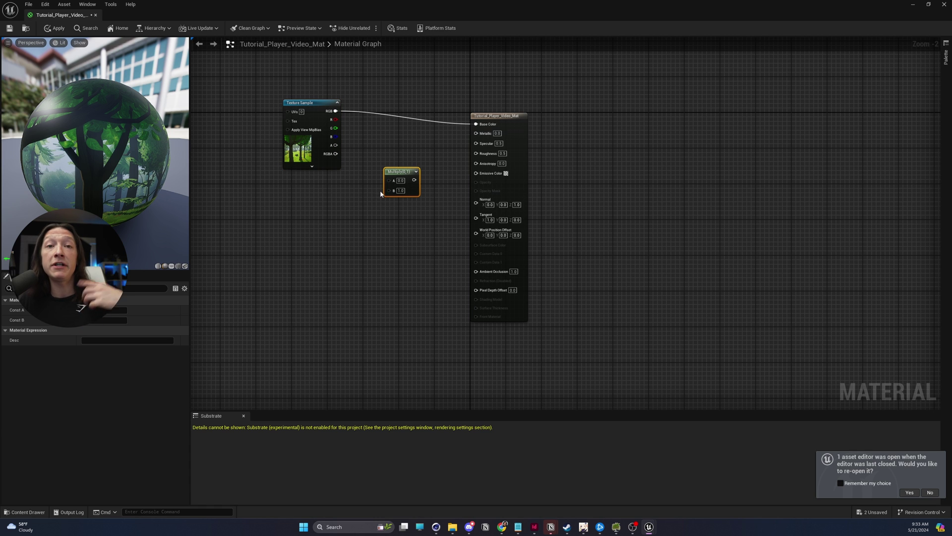
drag(336, 111, 476, 173)
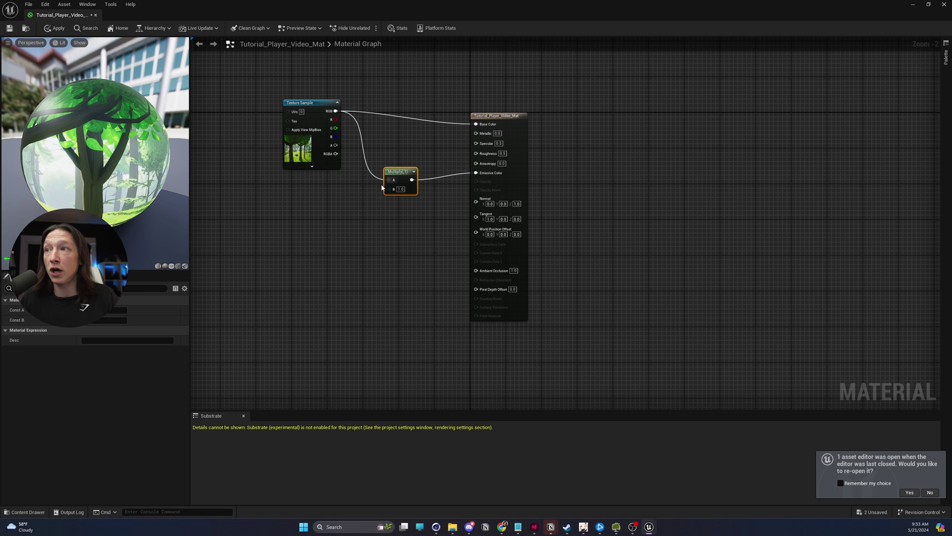
Step: Add a constant, convert it to a parameter named Emissive, and connect it to the Multiply node's B input
click(313, 216)
right_click(328, 221)
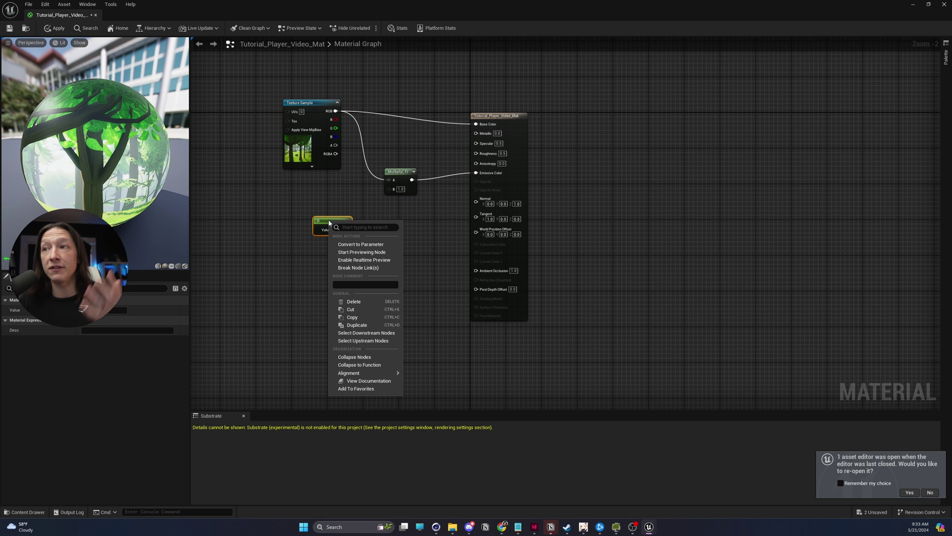
click(358, 244)
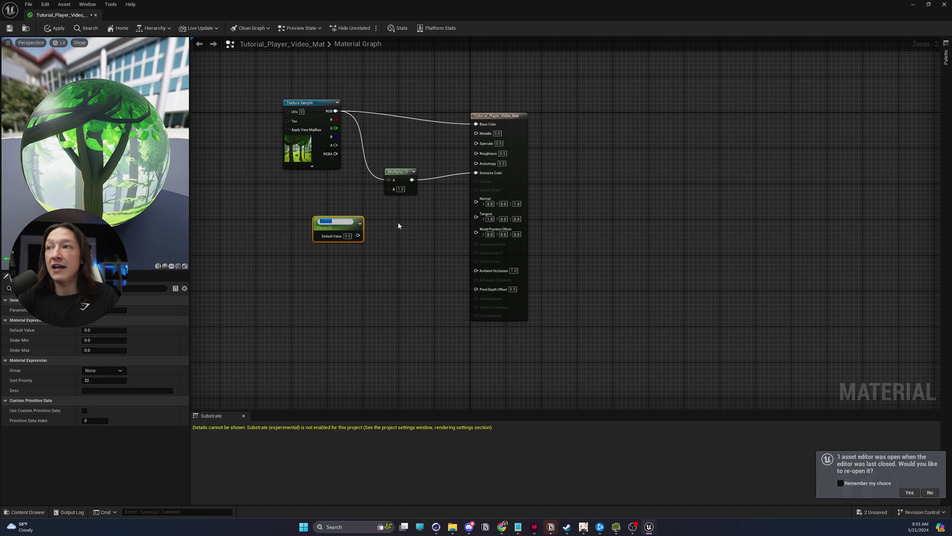
text(Emissive)
key(Return)
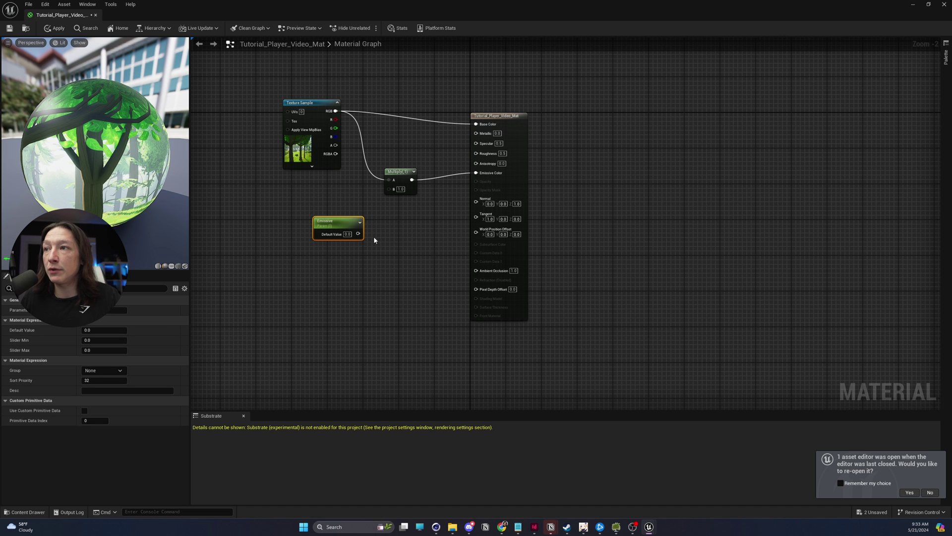
drag(358, 233, 388, 188)
Step: Set the Emissive parameter's default value to 1, then save the material and close its editor
double_click(347, 234)
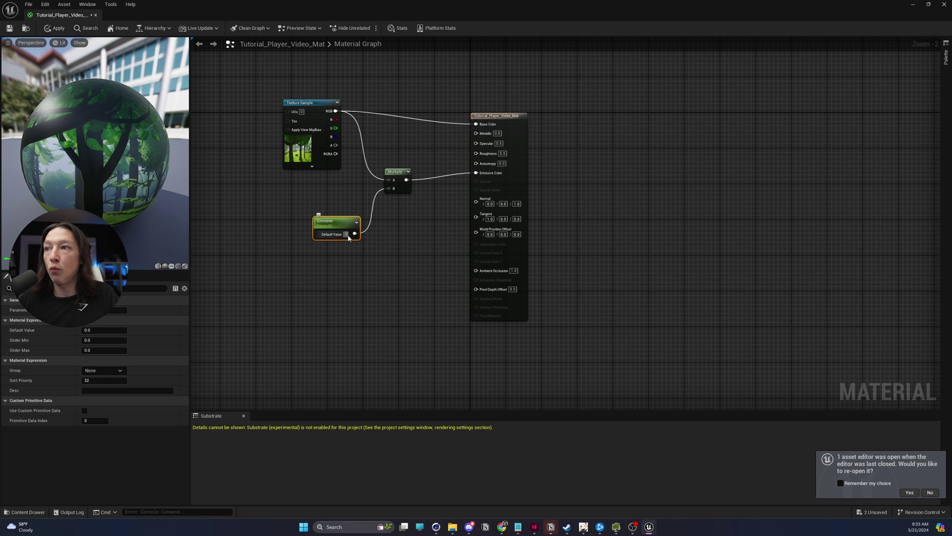
text(1)
key(Return)
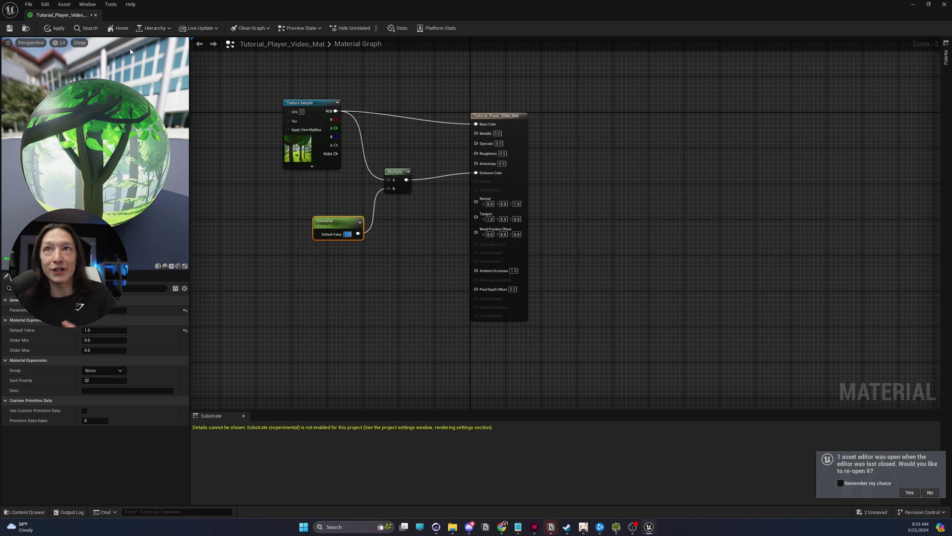
click(10, 28)
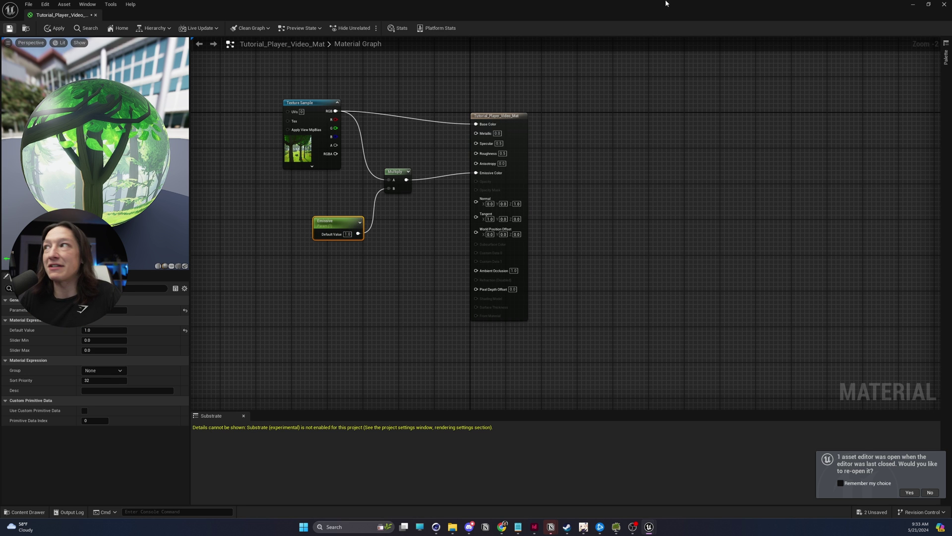
click(945, 5)
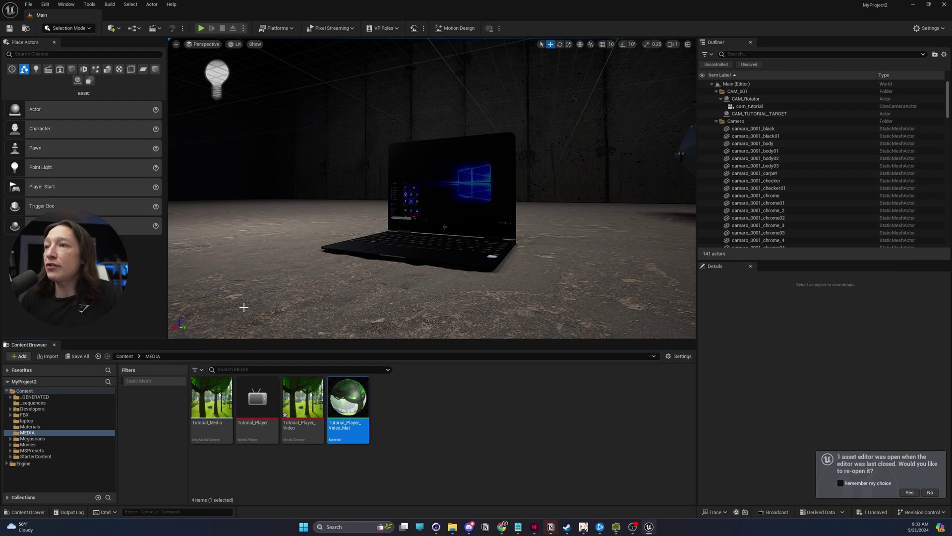
Step: Ungroup the laptop model in the level so its meshes can be selected individually
click(456, 194)
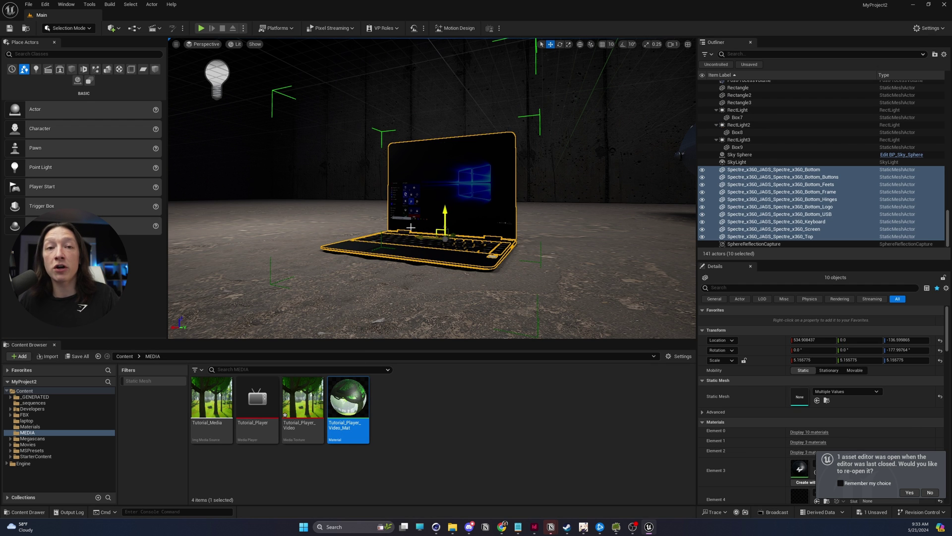
click(473, 212)
click(472, 212)
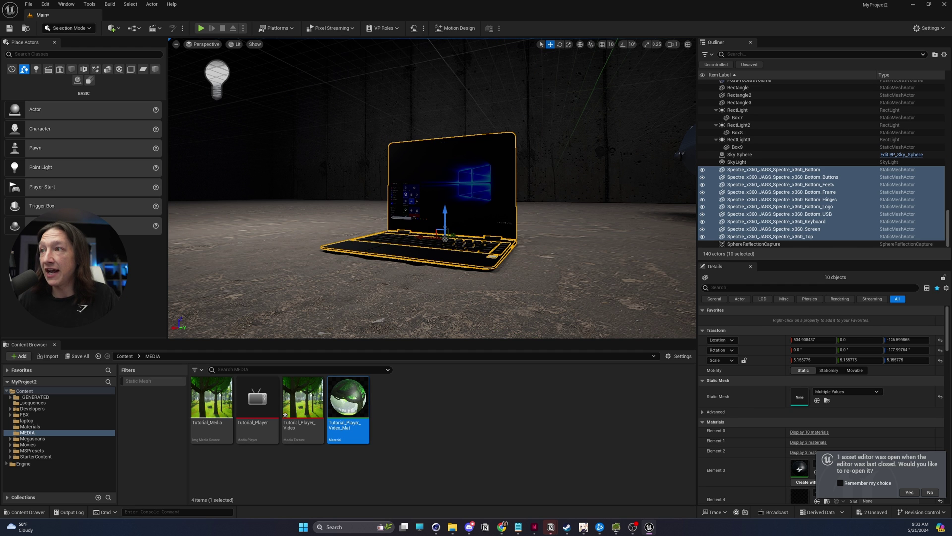
click(455, 179)
click(444, 200)
Step: Select the Spectre_x360 Screen mesh, dismiss the offer to reopen asset editors, and assign Tutorial_Player_Video_Mat to the mesh's Element 0
click(759, 229)
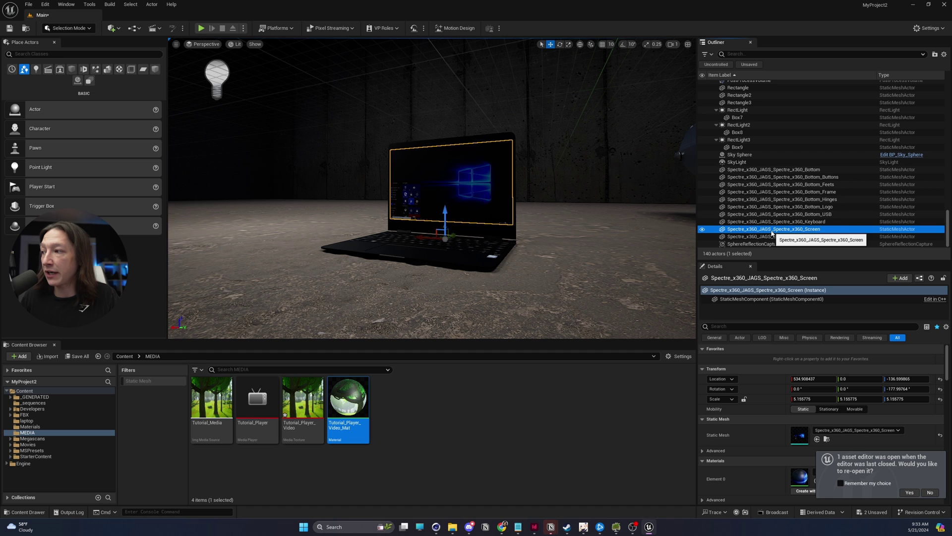
click(936, 492)
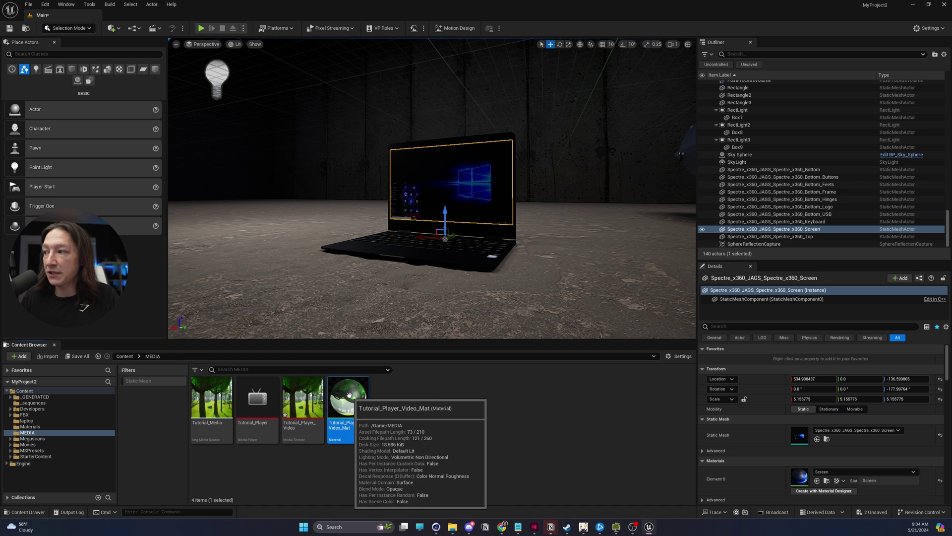
drag(349, 395, 843, 474)
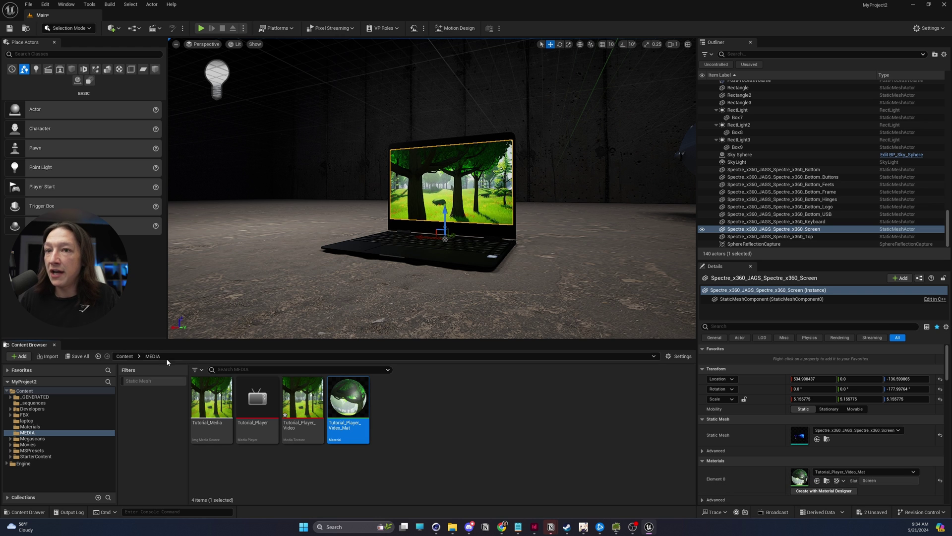
Step: Open the demo001 level sequence from the _sequences folder and briefly play it to check the laptop screen
click(32, 403)
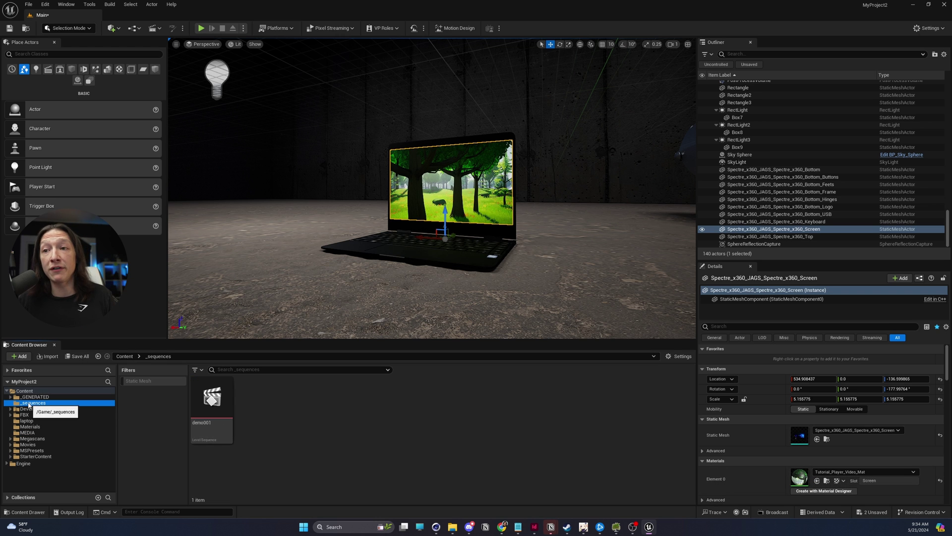
double_click(206, 398)
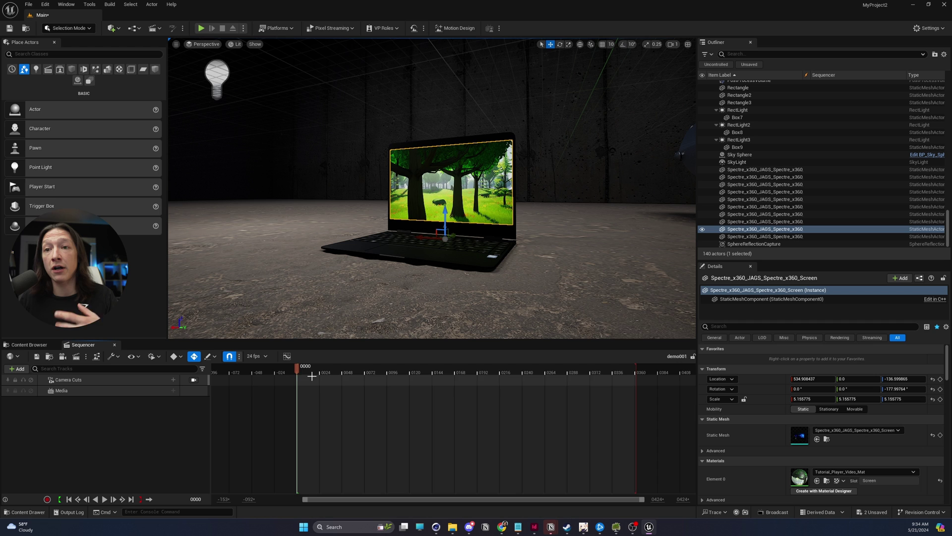
click(315, 372)
key(Up)
key(space)
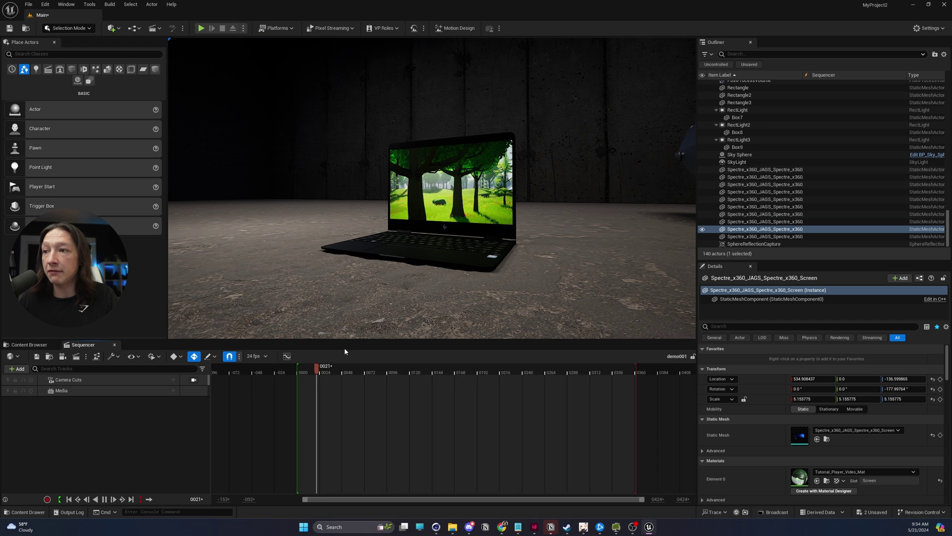
key(space)
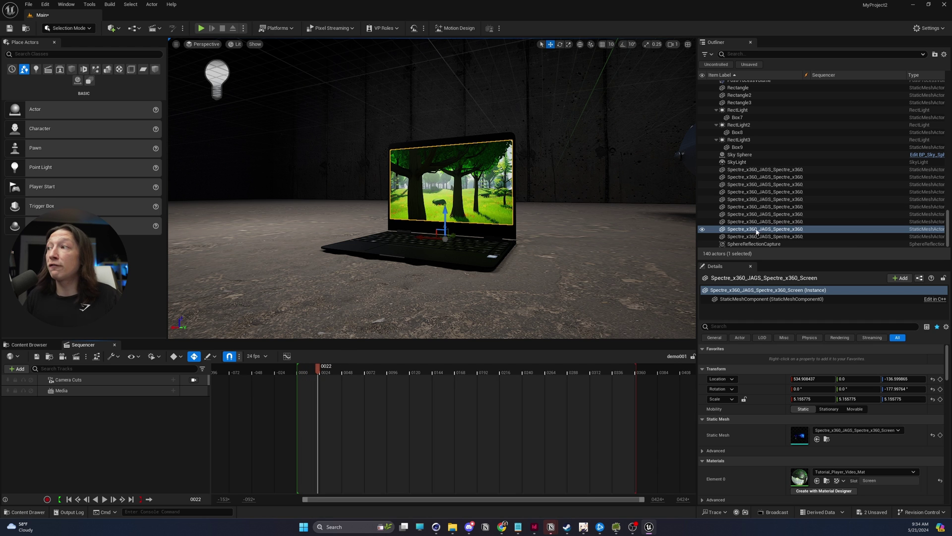
click(71, 391)
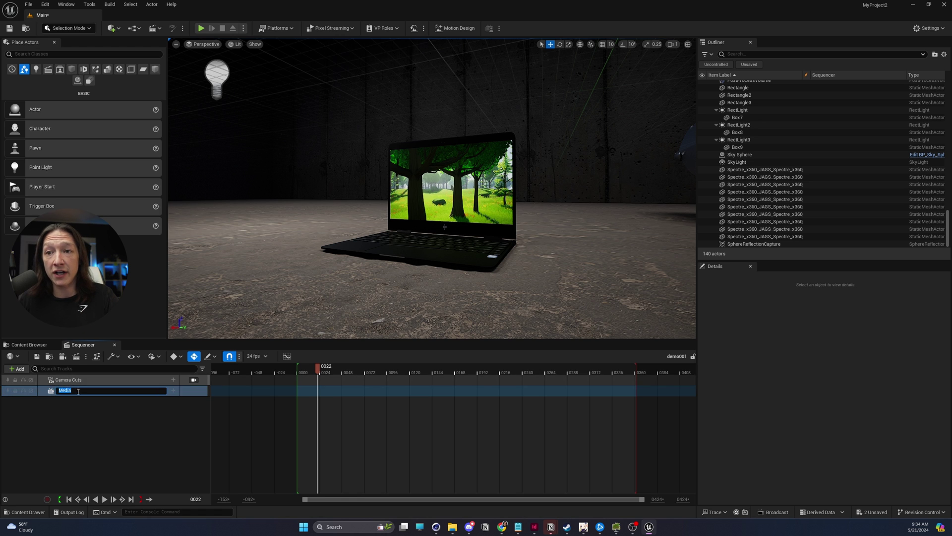
click(10, 368)
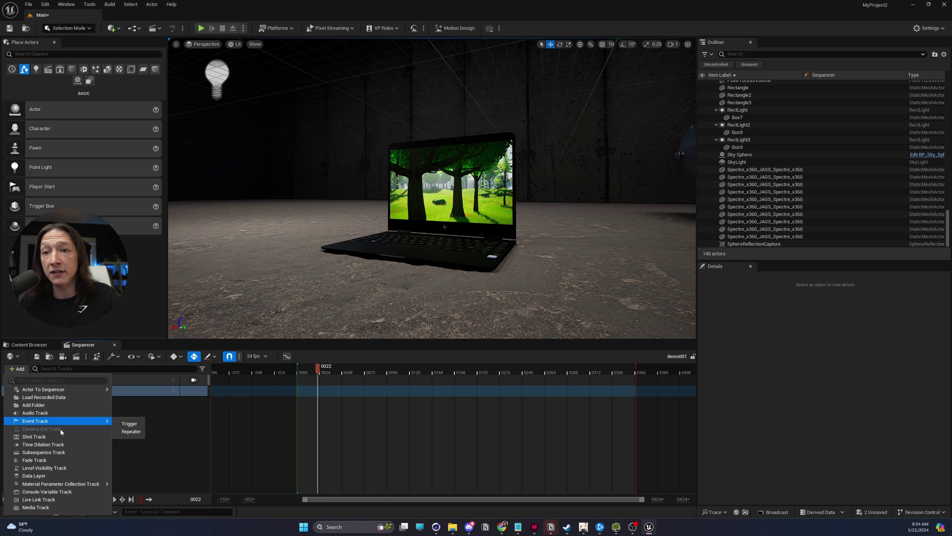
mouse_move(67, 393)
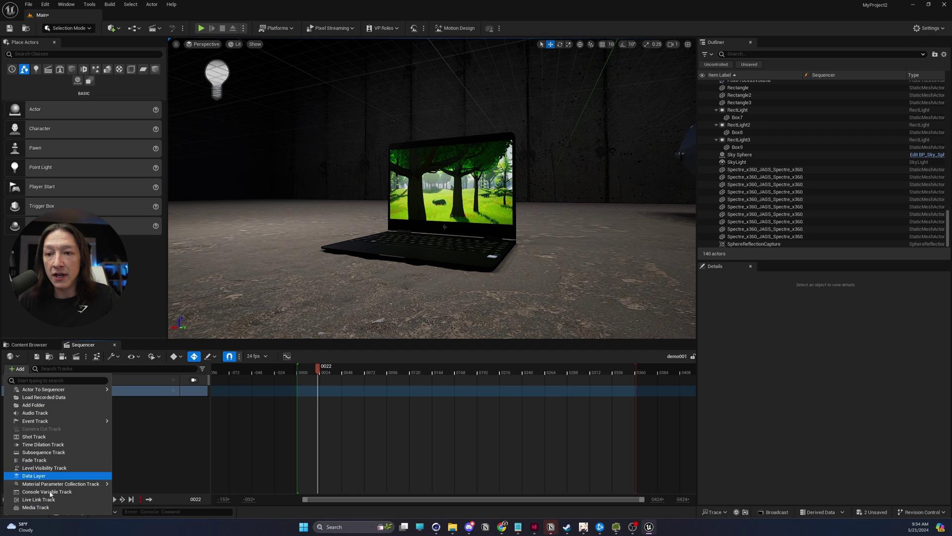
mouse_move(60, 484)
click(297, 429)
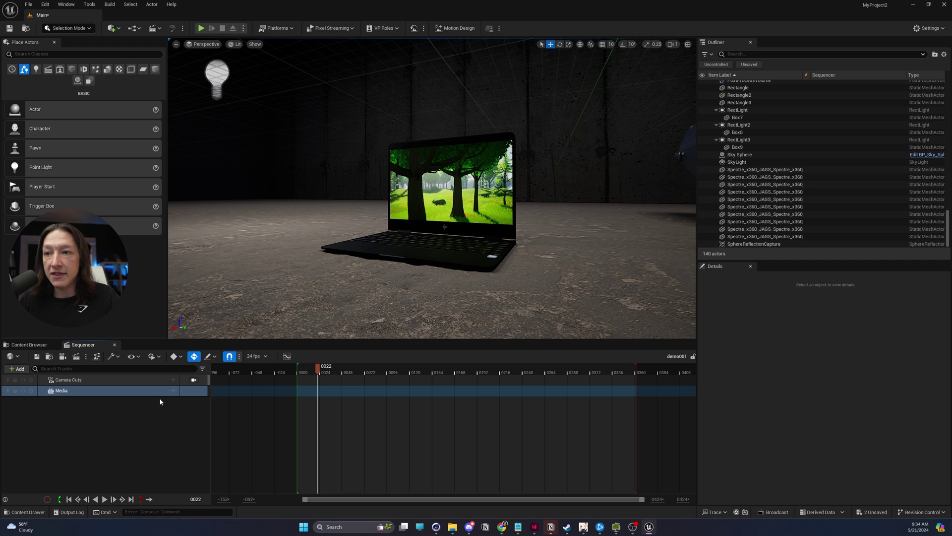
Step: Add the Tutorial_Media source to the existing Media track and align its section to start at frame 0
click(177, 392)
mouse_move(195, 400)
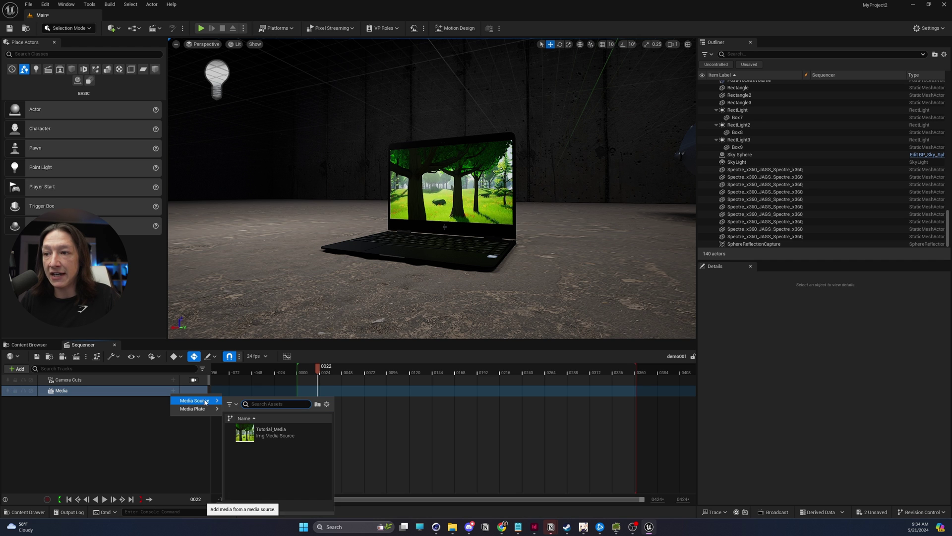
click(258, 430)
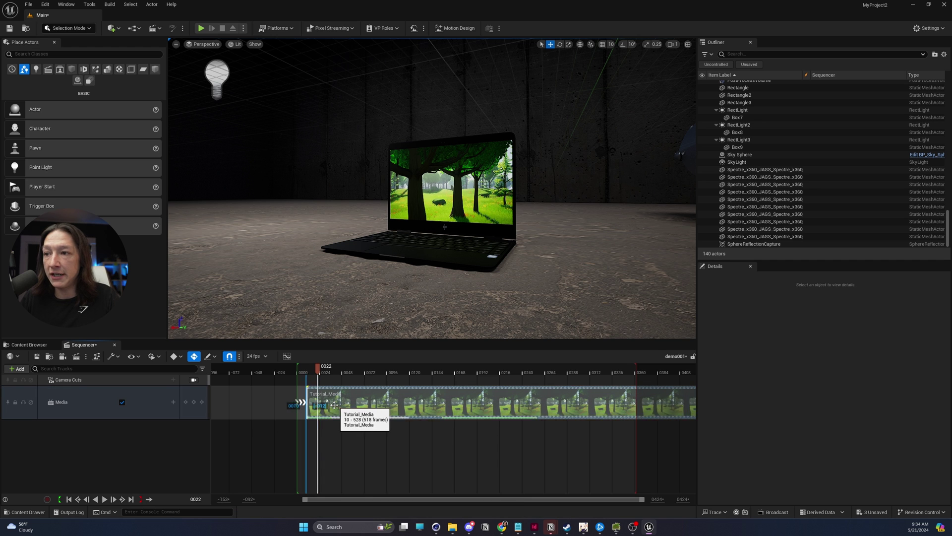
Step: In the Tutorial_Media section's properties, set the Media Texture to Tutorial_Player_Video
right_click(327, 399)
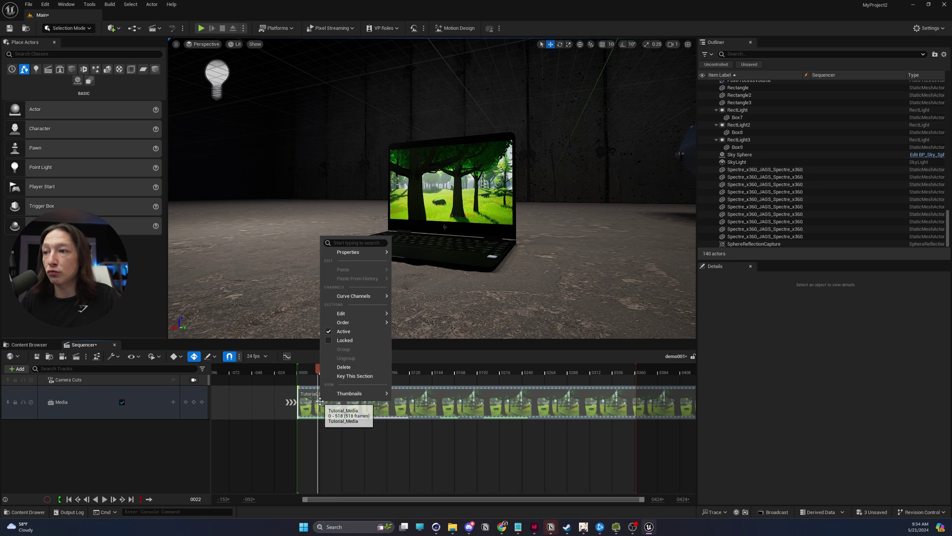
mouse_move(329, 395)
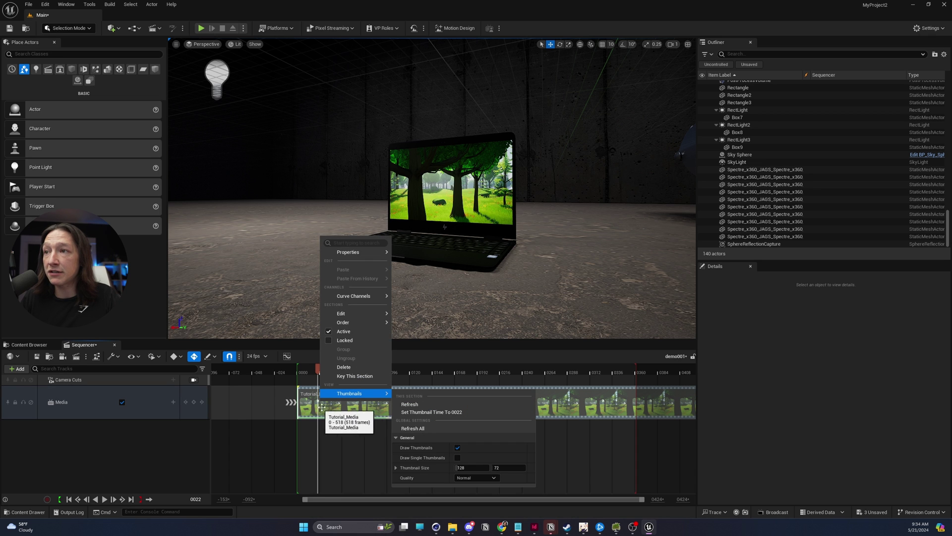
mouse_move(348, 252)
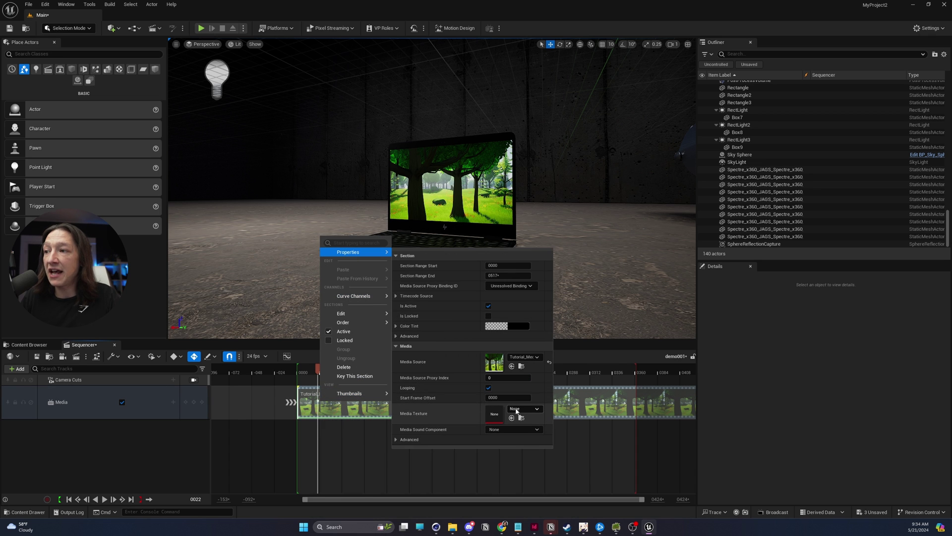
click(491, 410)
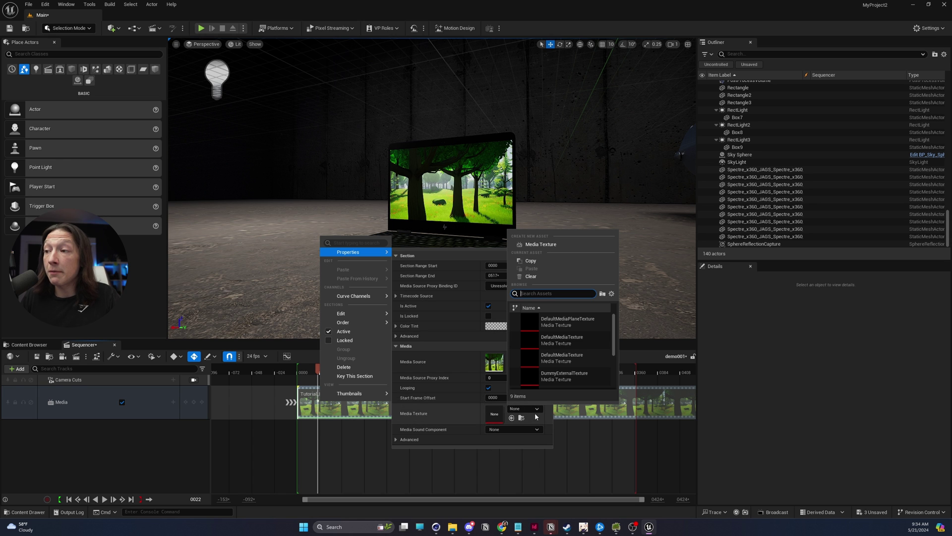
scroll(566, 354, down, 3)
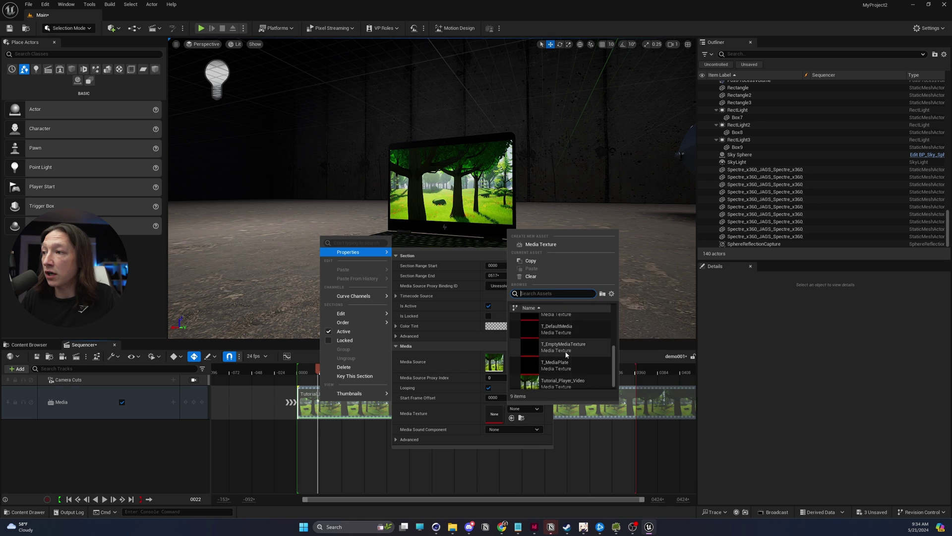
click(530, 381)
click(343, 444)
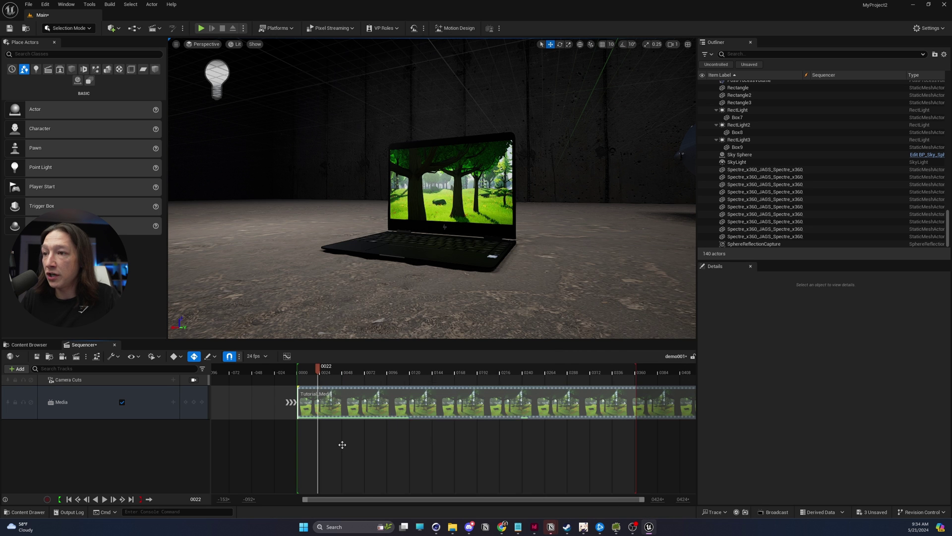
Step: Scrub and play the sequence while viewing the laptop screen up close, and return the playhead to frame 0
drag(335, 372, 310, 375)
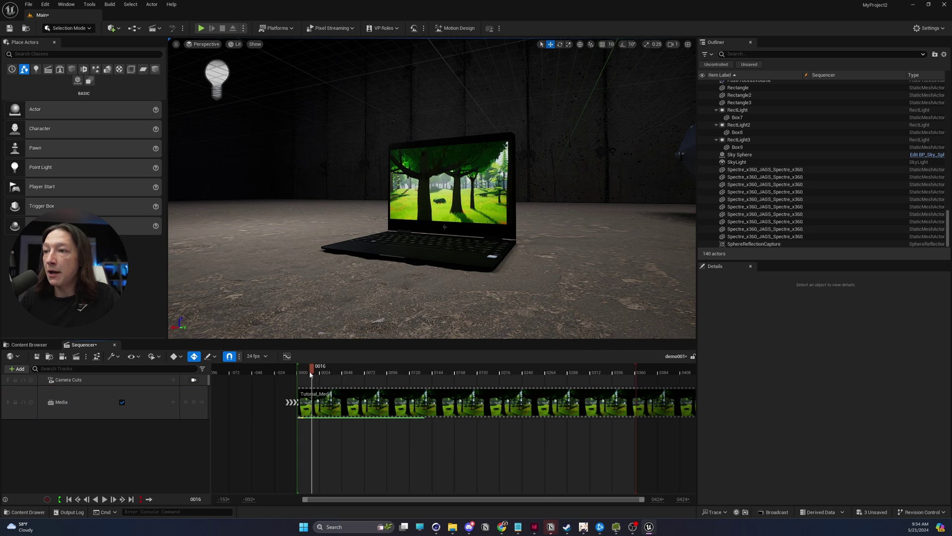
key(space)
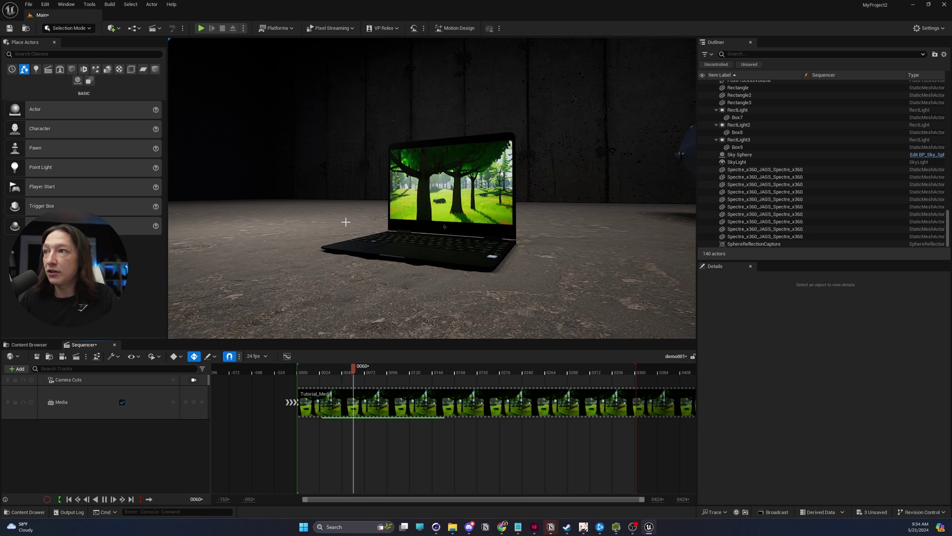
key(w)
mouse_move(346, 221)
right_down()
mouse_move(338, 192)
mouse_move(331, 217)
right_up()
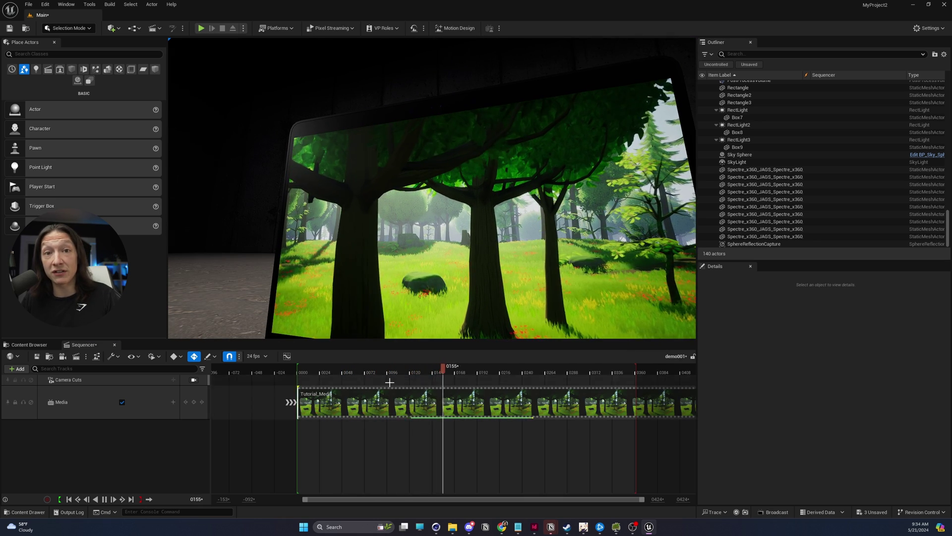
click(432, 374)
key(Up)
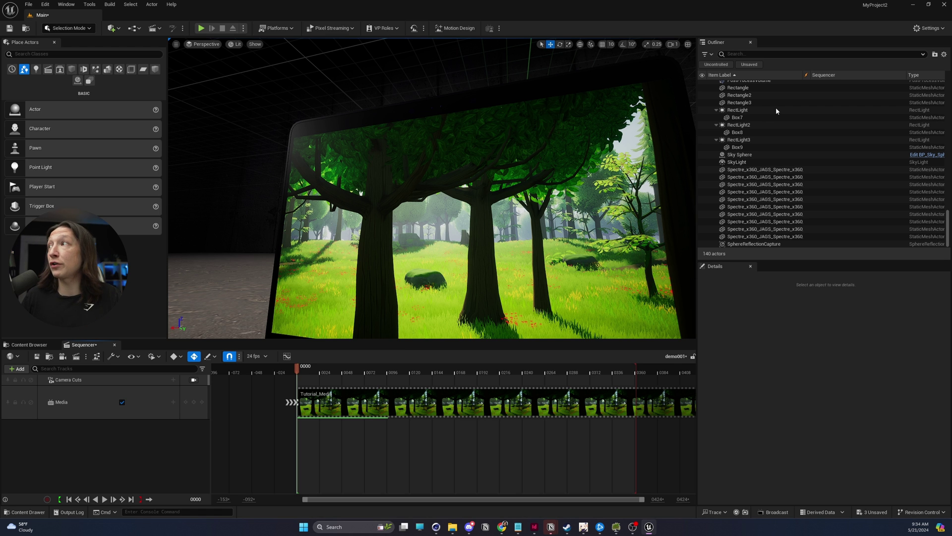
Step: Check the Motion Design plugin by searching the plugin browser for "motion", and close the browser
click(938, 30)
click(873, 87)
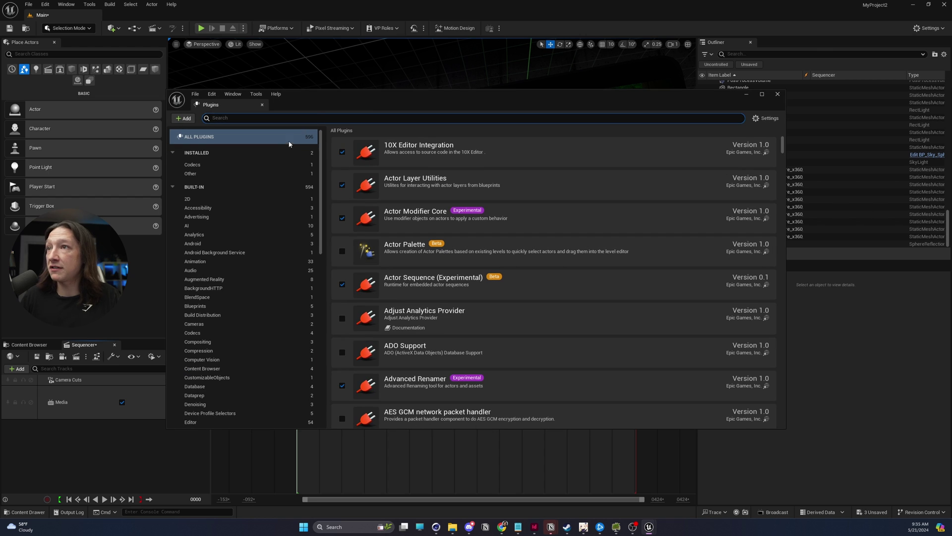
text(motion)
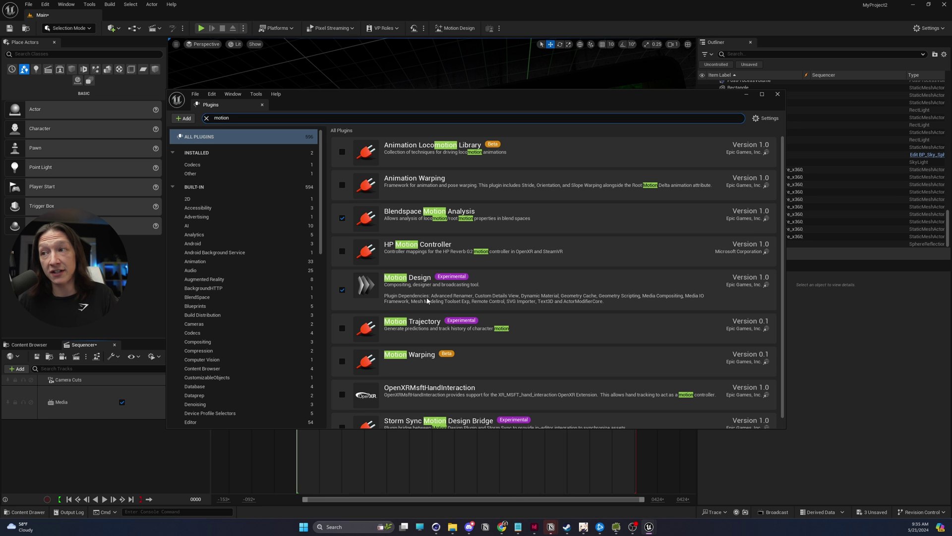
click(778, 94)
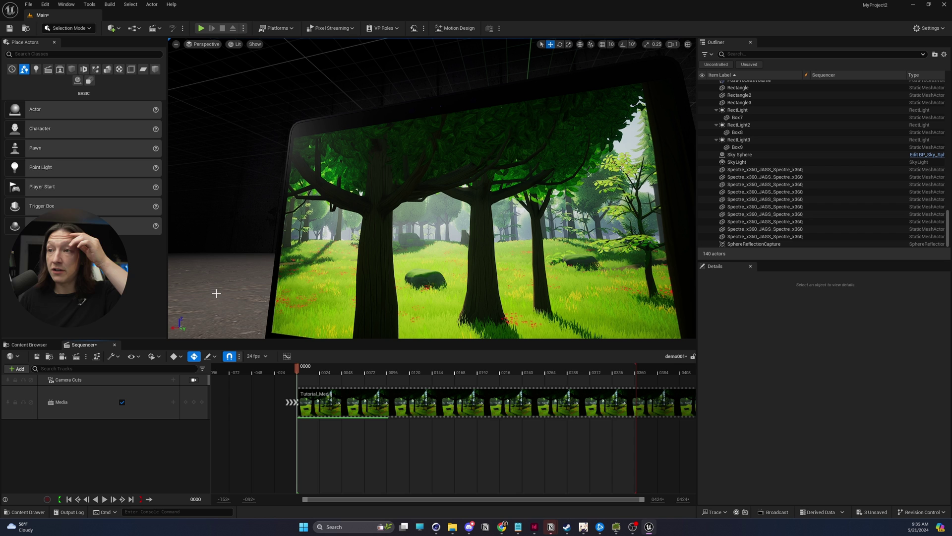
Step: Create a Motion Design scene for the level and add a Media Plate actor to it
click(457, 28)
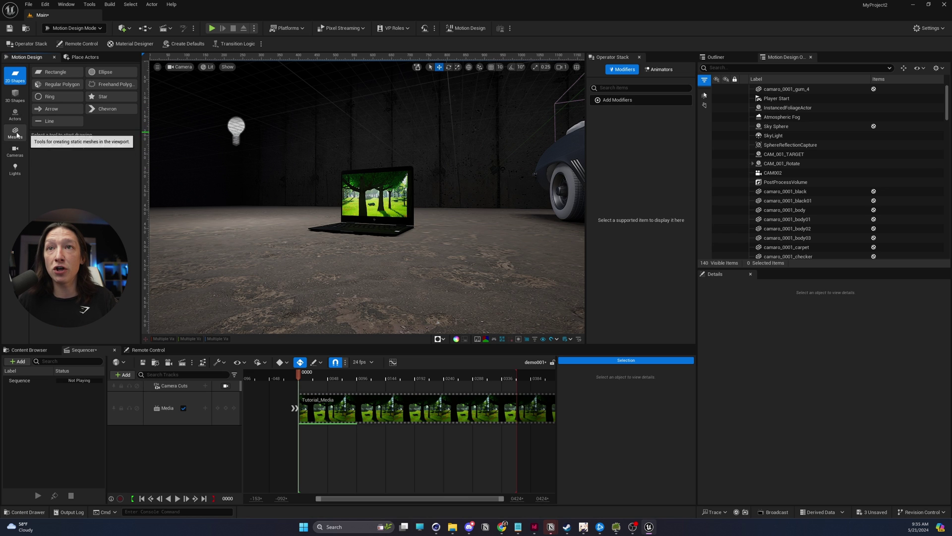
click(15, 114)
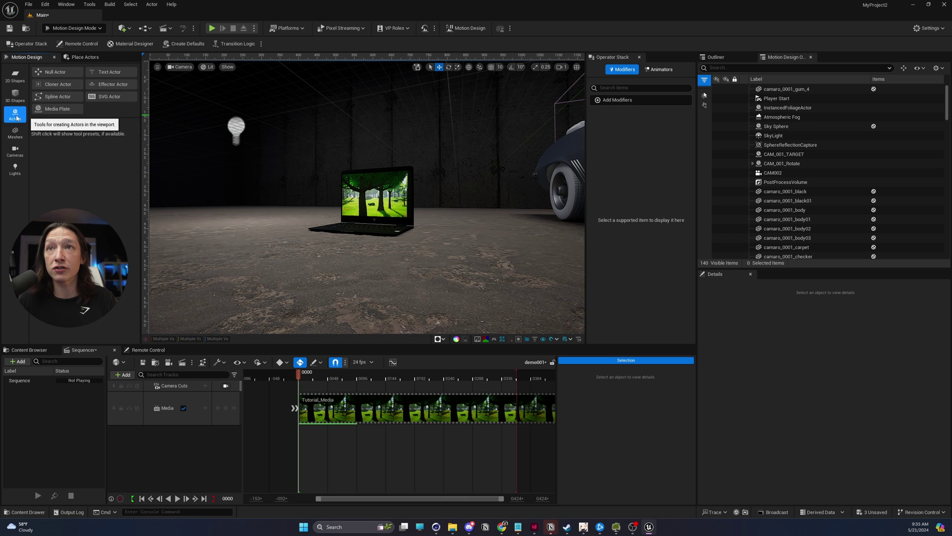
click(57, 109)
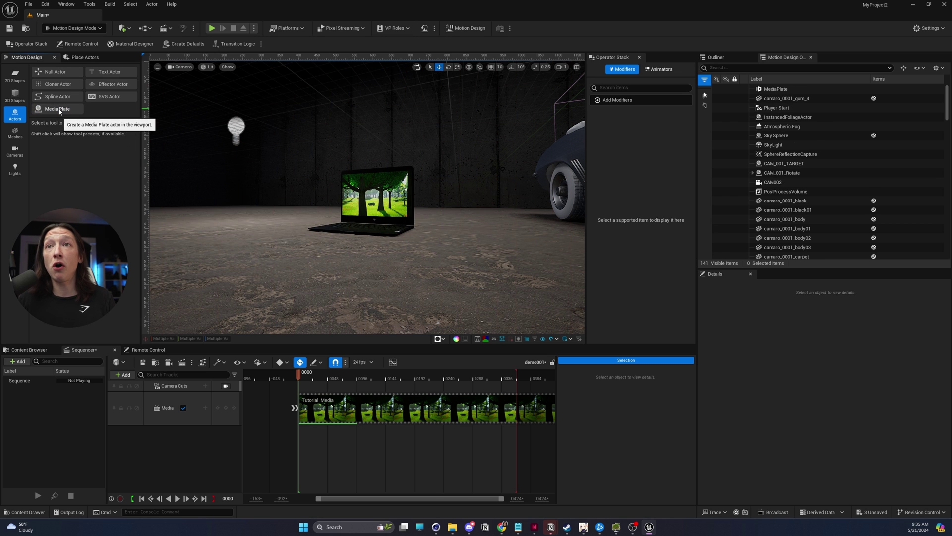
Step: Reset the MediaPlate's location to the world origin and raise it about 235 units in Z above the car
click(766, 91)
mouse_move(538, 236)
right_down()
mouse_move(426, 235)
mouse_move(554, 235)
right_up()
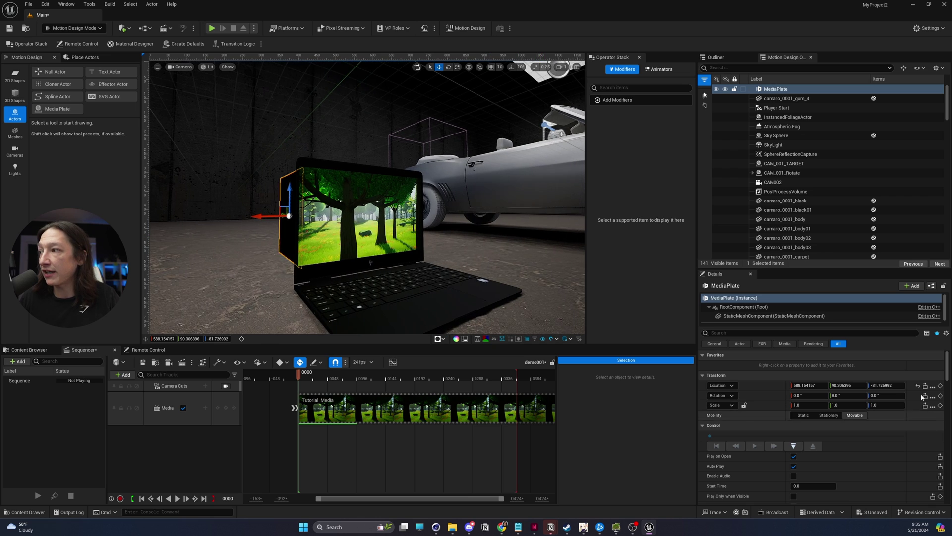
click(918, 386)
right_drag(481, 252, 489, 300)
drag(398, 244, 394, 103)
right_drag(395, 109, 399, 92)
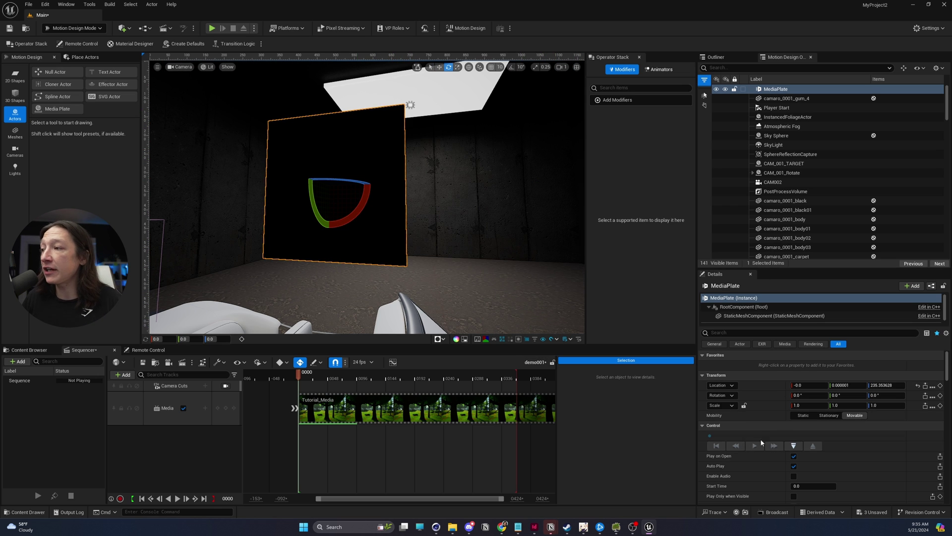
Step: Switch the MediaPlate's geometry to Sphere and compare the plate with the laptop screen in the scene
scroll(760, 438, down, 5)
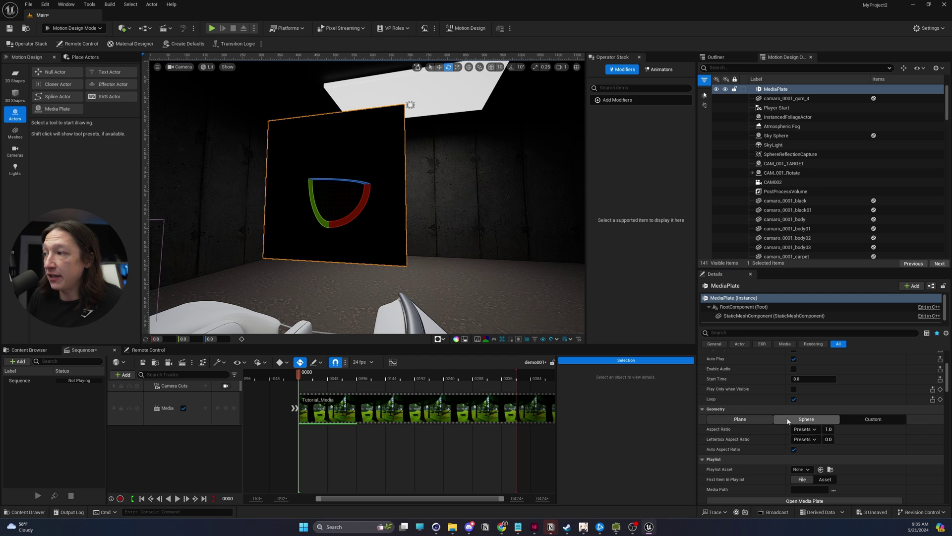
click(792, 420)
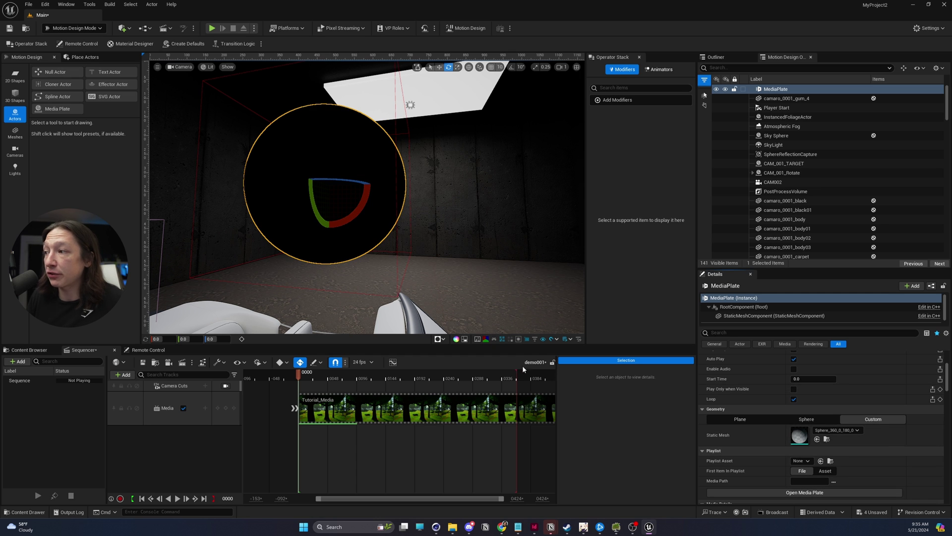
right_drag(464, 274, 636, 376)
right_drag(434, 220, 324, 253)
right_drag(392, 278, 297, 434)
key(w)
right_drag(337, 325, 318, 232)
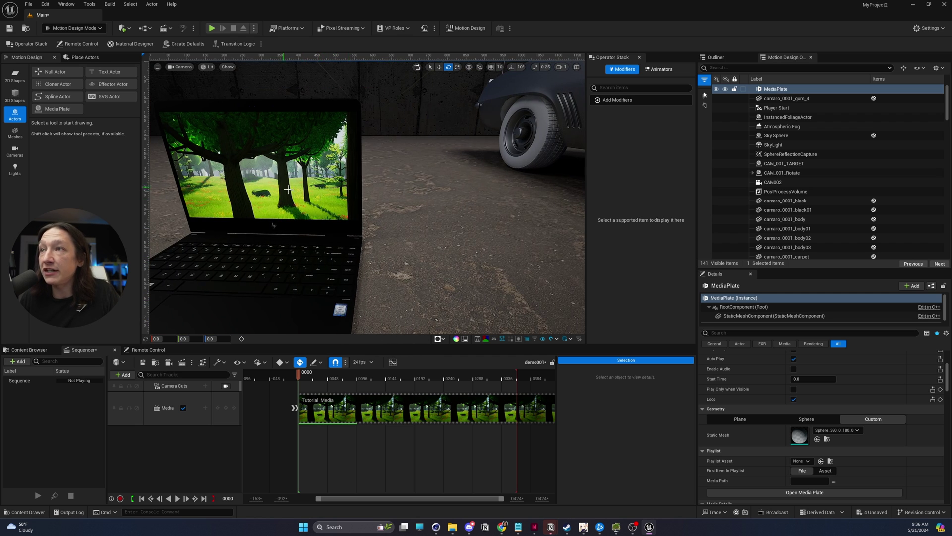
right_drag(354, 187, 361, 181)
key(w)
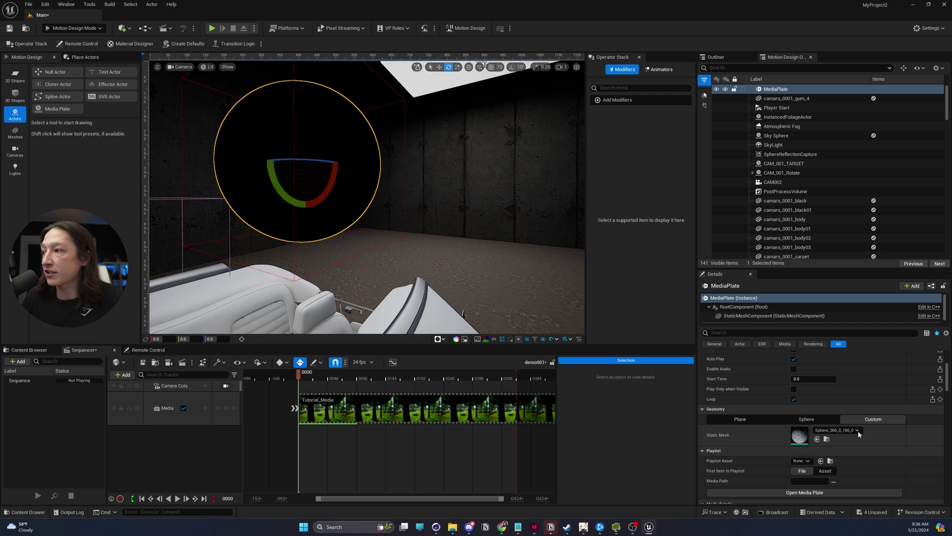
Step: Try the StartRotationHandleIndicator static mesh as the MediaPlate's custom geometry, and set the geometry back to Plane
click(842, 430)
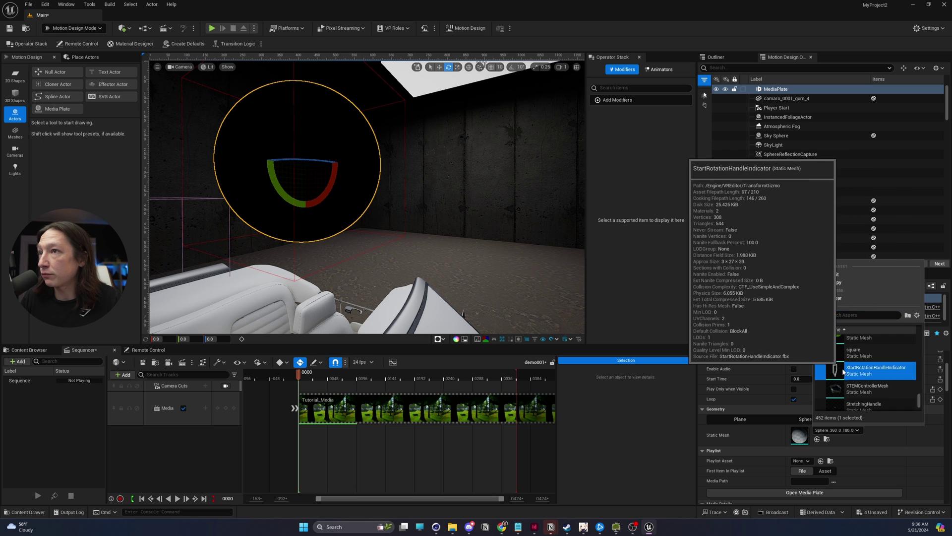
click(869, 375)
key(f)
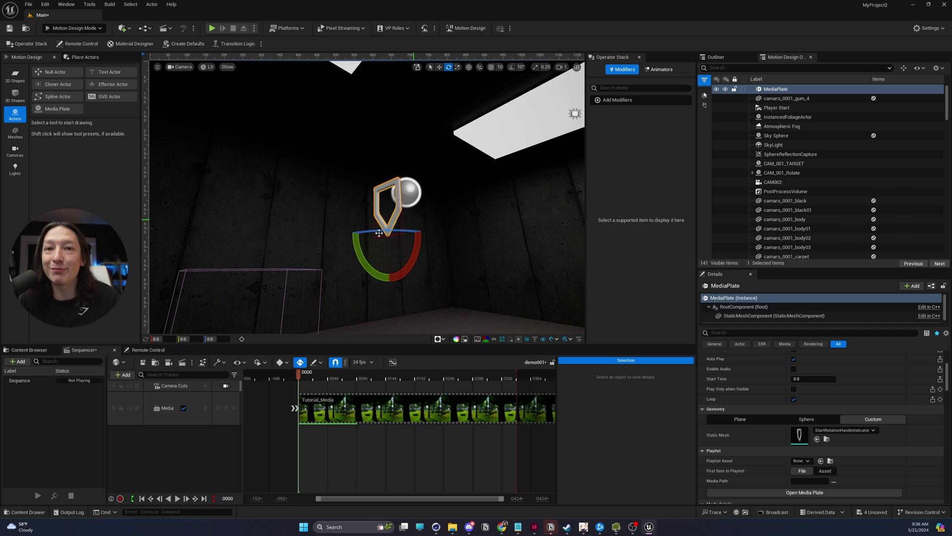
click(742, 420)
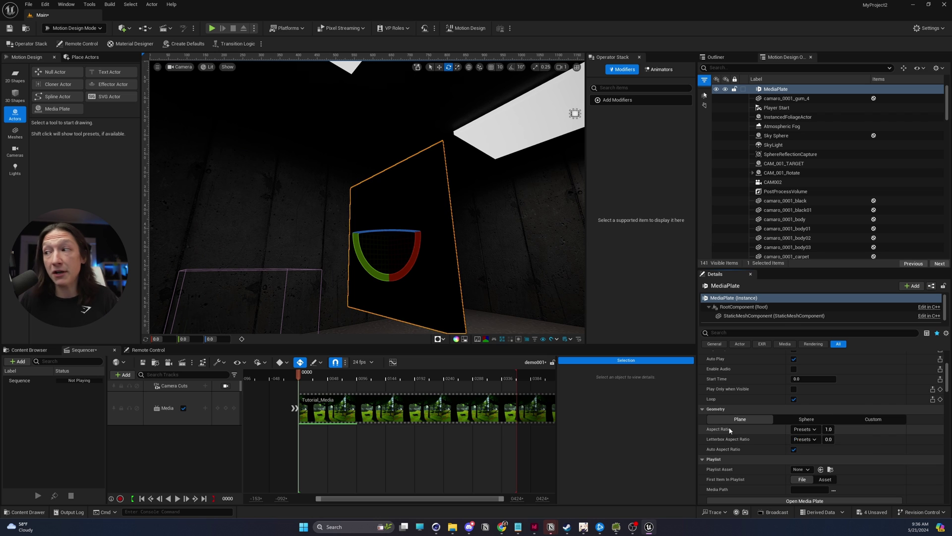
Step: Check which media source assets the MediaPlate's first playlist item can use, and return its source type to File
scroll(754, 459, down, 2)
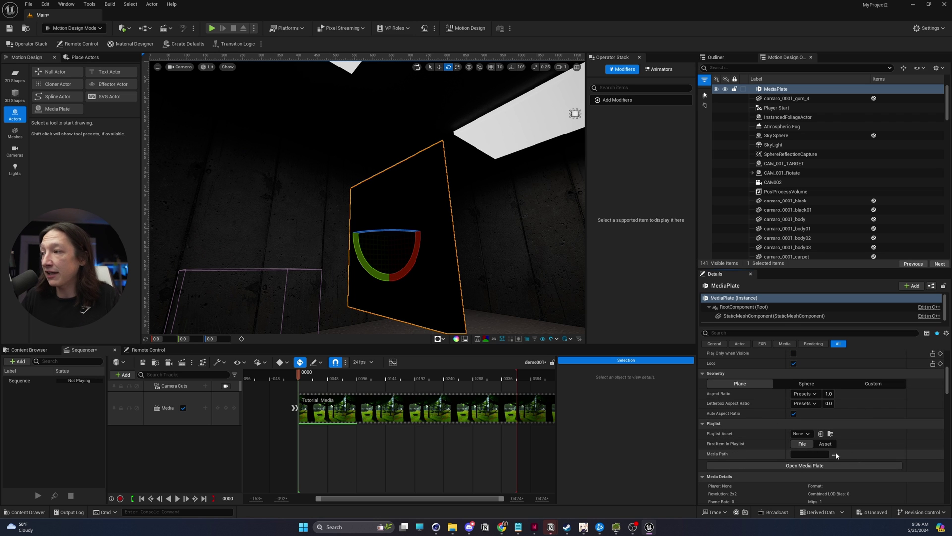
click(825, 443)
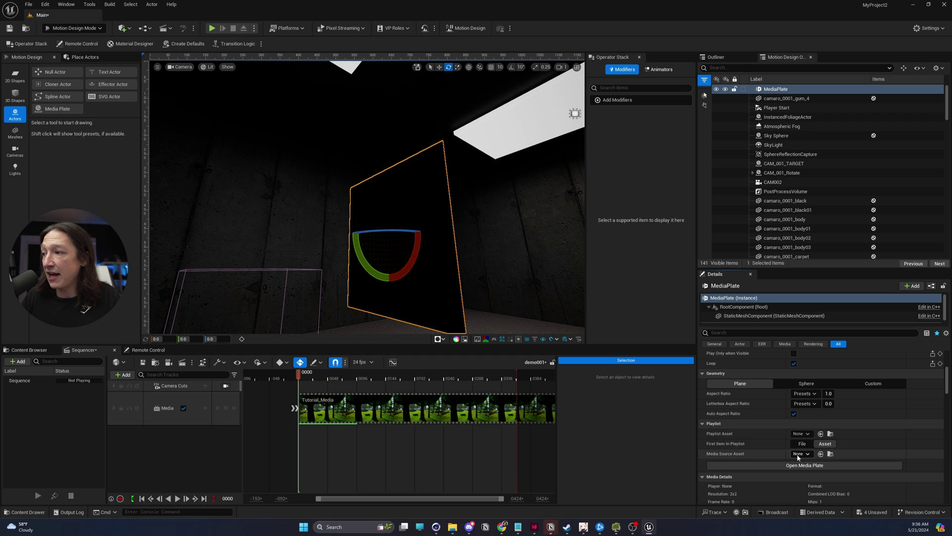
click(808, 454)
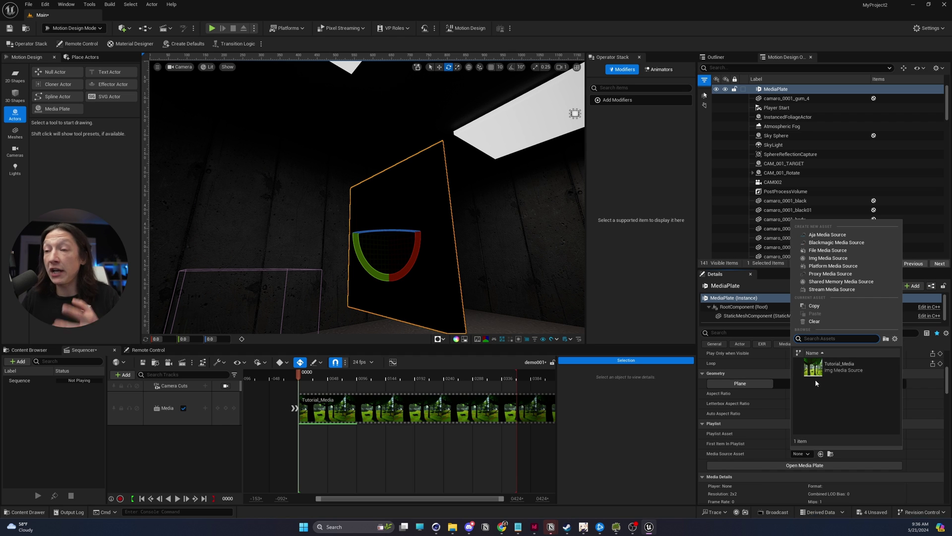
click(744, 453)
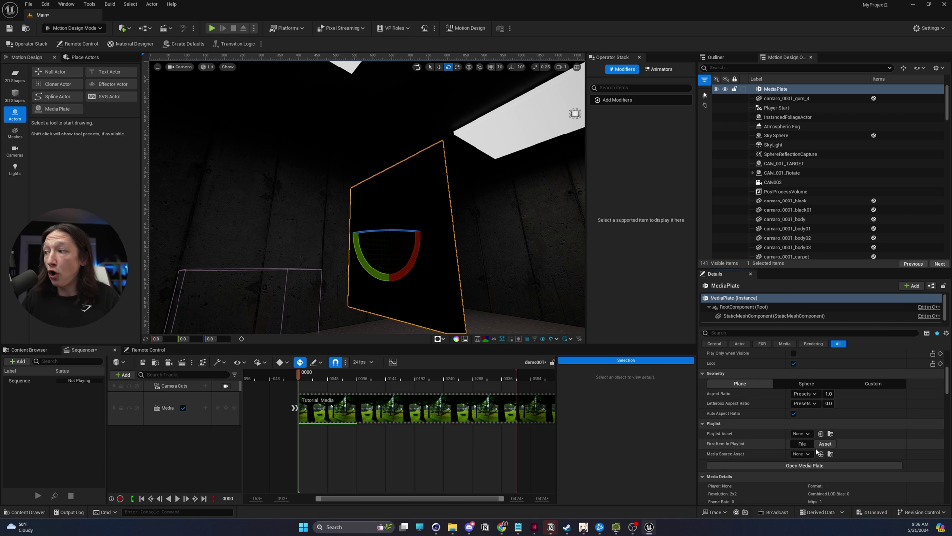
click(802, 443)
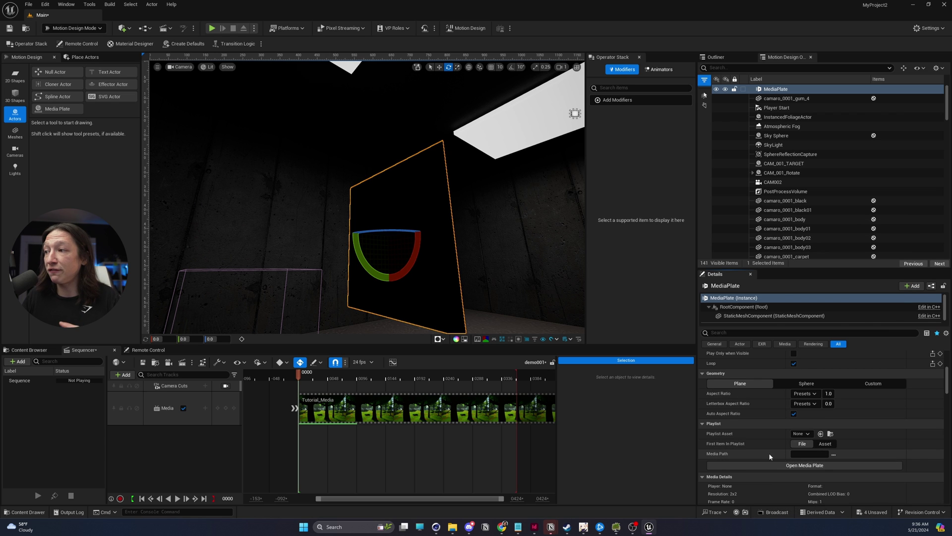
Step: Set the MediaPlate's media path to BlackPaper_Sequence.mp4 from the Stock footage folder
click(834, 454)
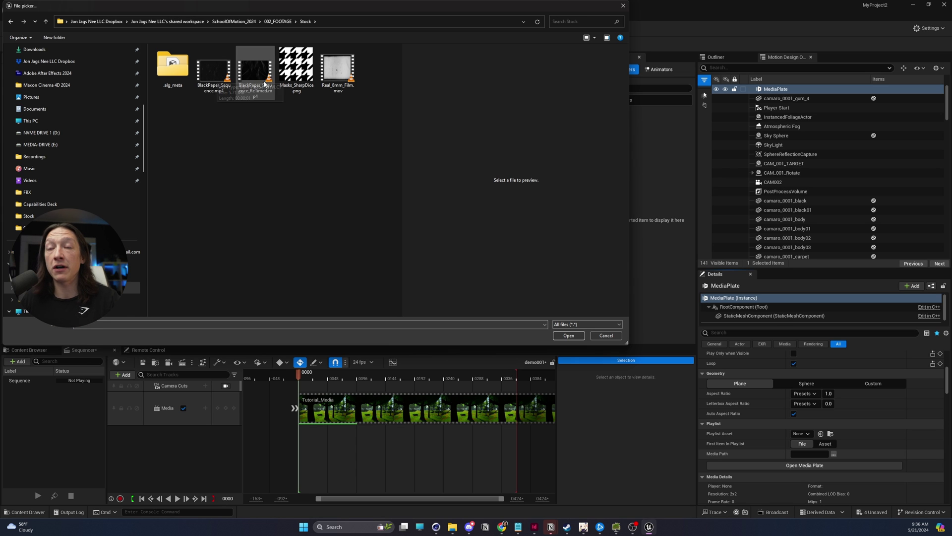
click(217, 82)
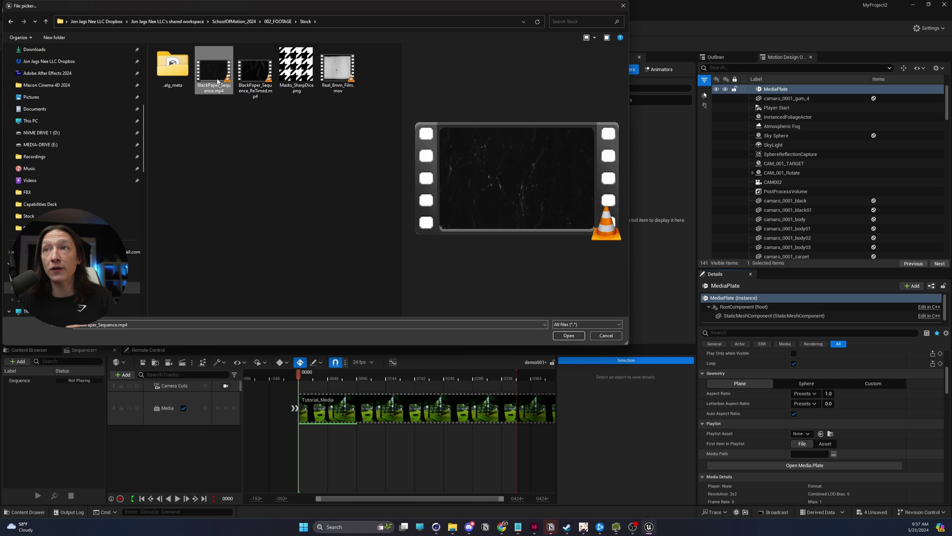
click(569, 336)
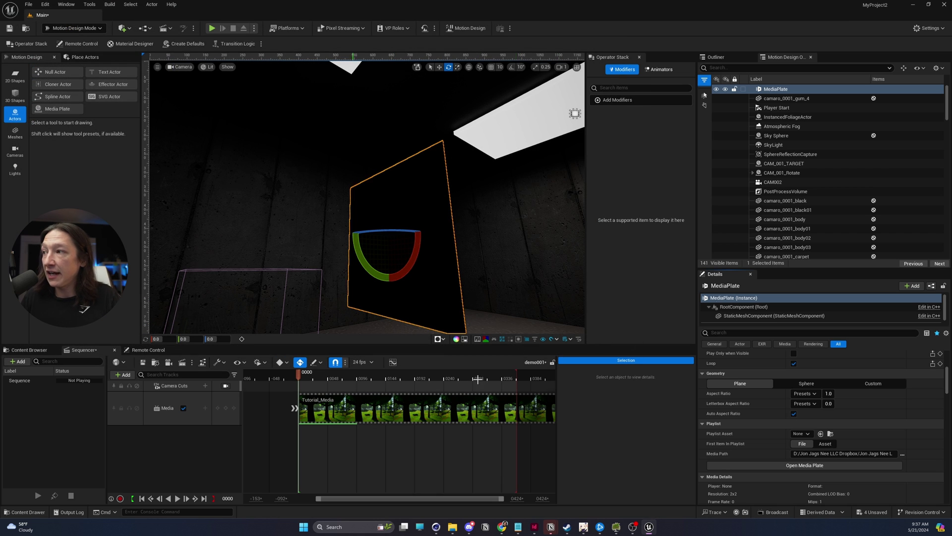
Step: Open the Motion Design scene's own Sequence and add the MediaPlate with its media track to it
drag(776, 89, 280, 361)
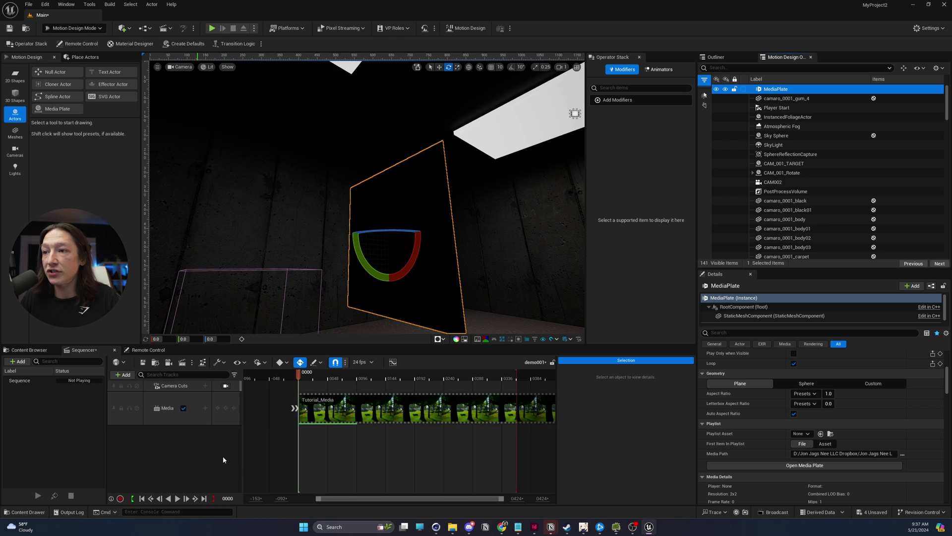
click(41, 382)
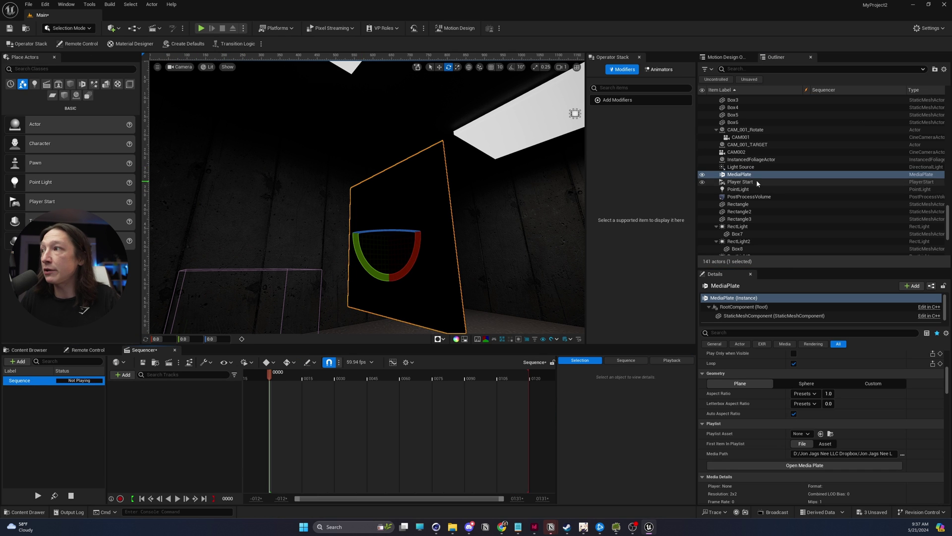
click(734, 175)
mouse_move(170, 424)
mouse_down()
mouse_move(180, 418)
mouse_move(161, 408)
mouse_up()
click(519, 275)
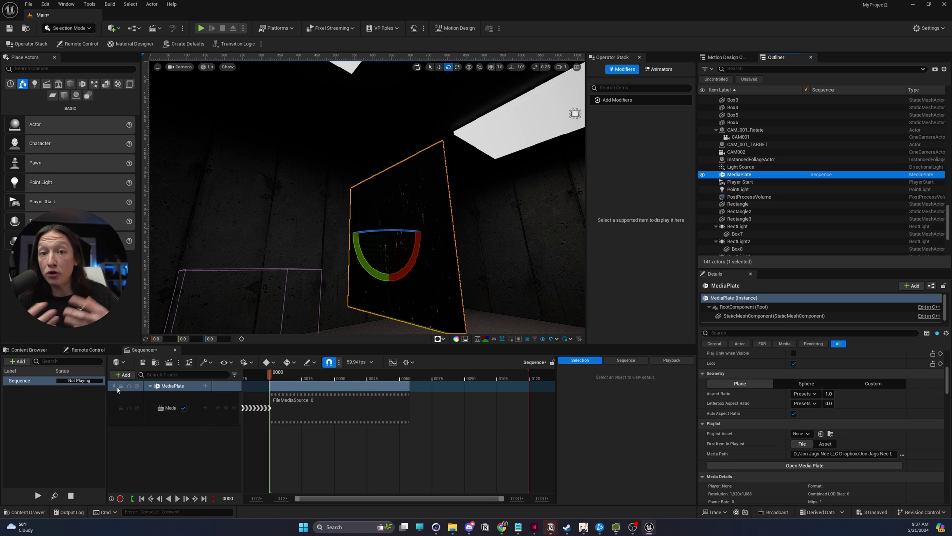
Step: Lengthen the sequence's playback range and extend the MediaPlate's media section past the range end so the clip loops
drag(293, 378, 353, 356)
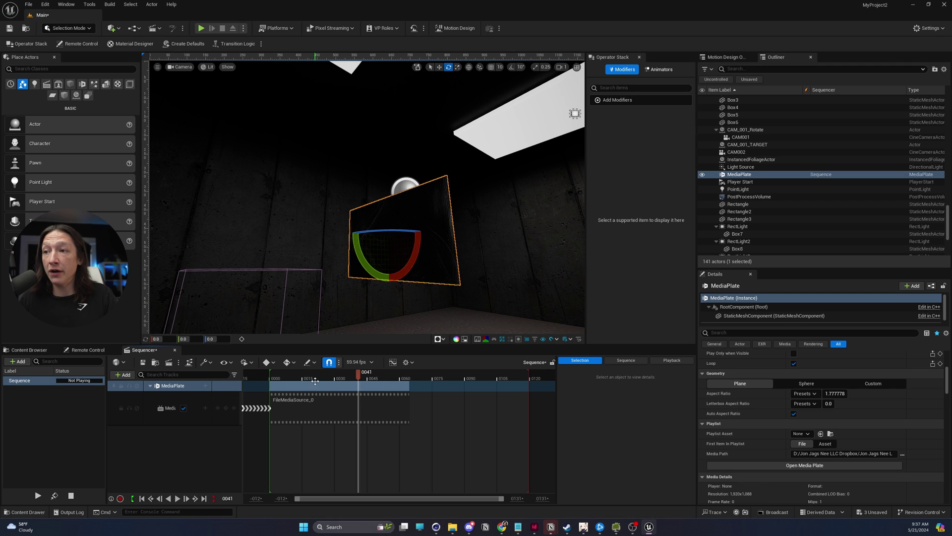
ctrl+scroll(440, 421, down, 10)
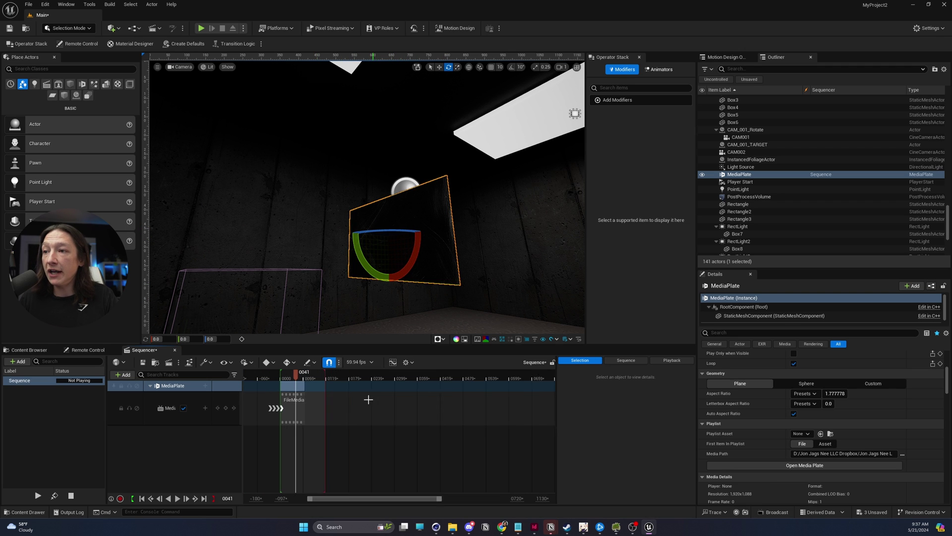
mouse_move(349, 378)
mouse_down()
mouse_move(488, 378)
mouse_move(475, 378)
mouse_up()
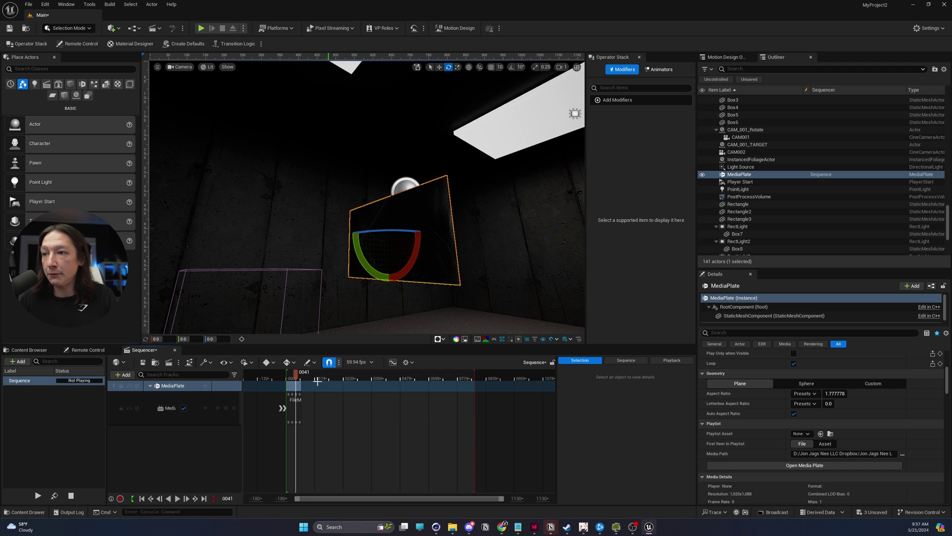
drag(298, 387, 512, 386)
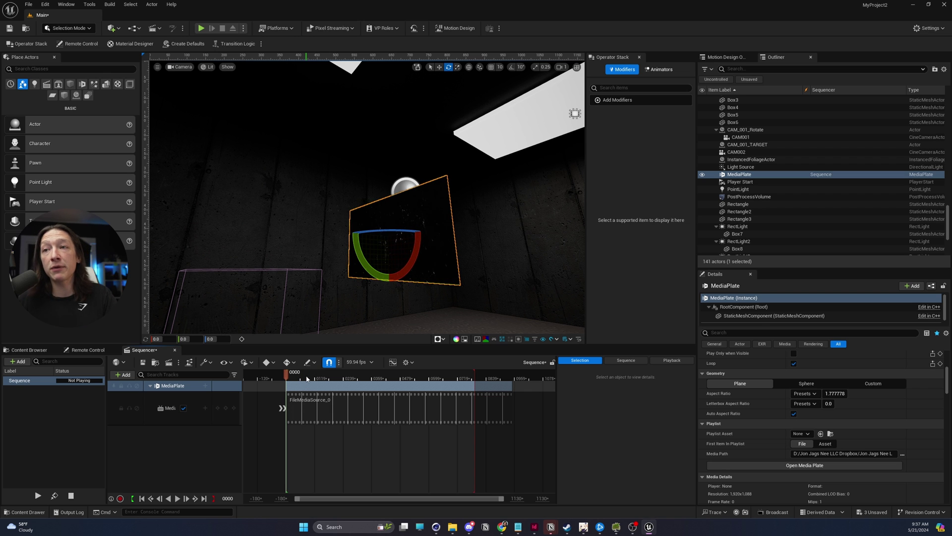
Step: Play the sequence while viewing the media plate from farther back, and return the playhead to frame 0
right_drag(431, 279, 366, 270)
key(space)
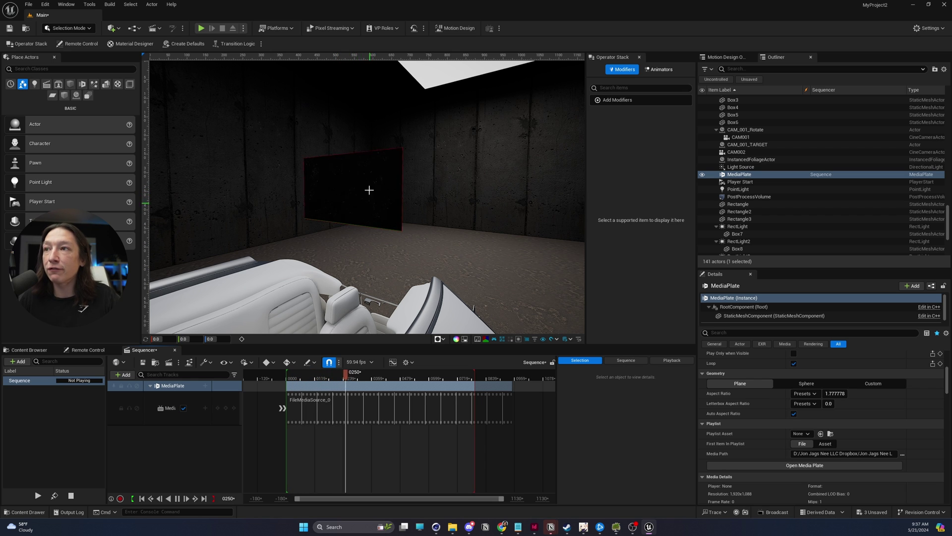
drag(337, 374, 286, 376)
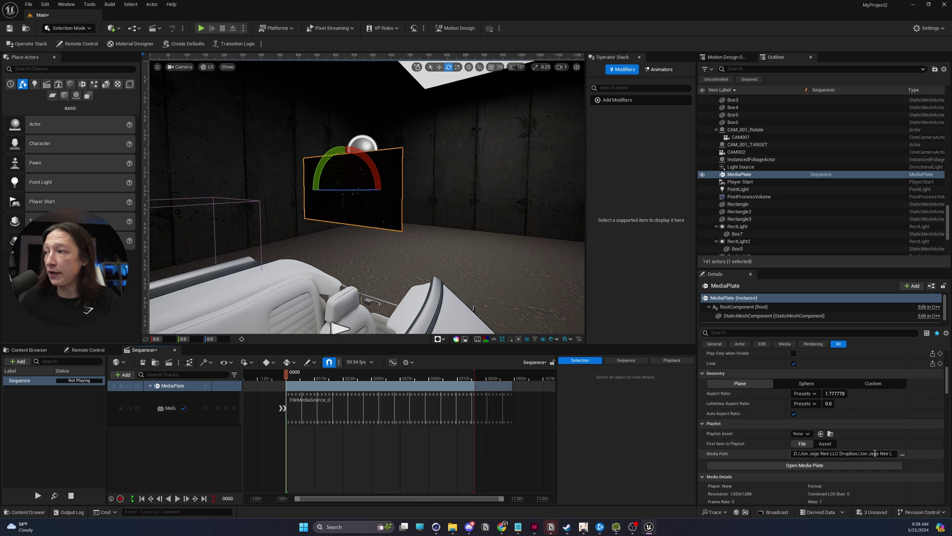
Step: Replace the MediaPlate's media file with BlackPaper_Sequence_ReTimed.mp4 from the Stock footage folder
click(903, 454)
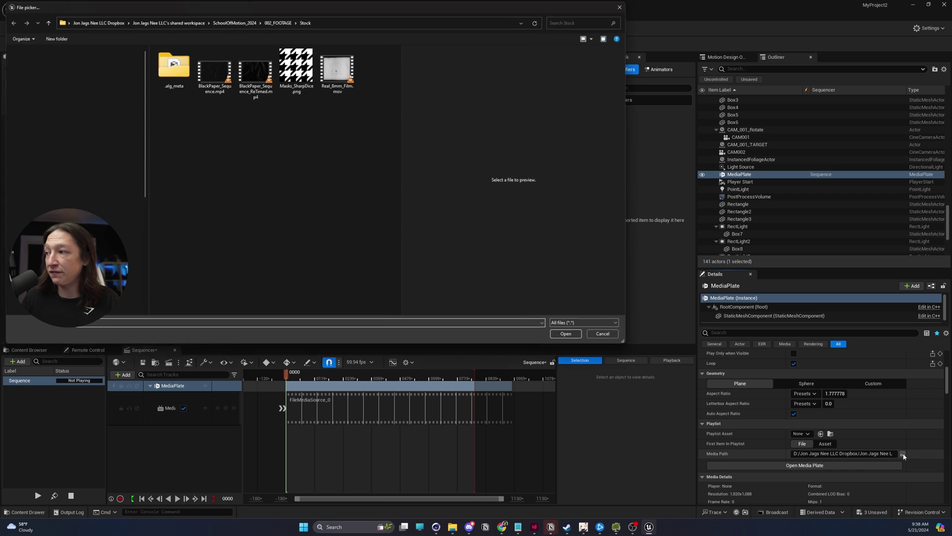
click(255, 78)
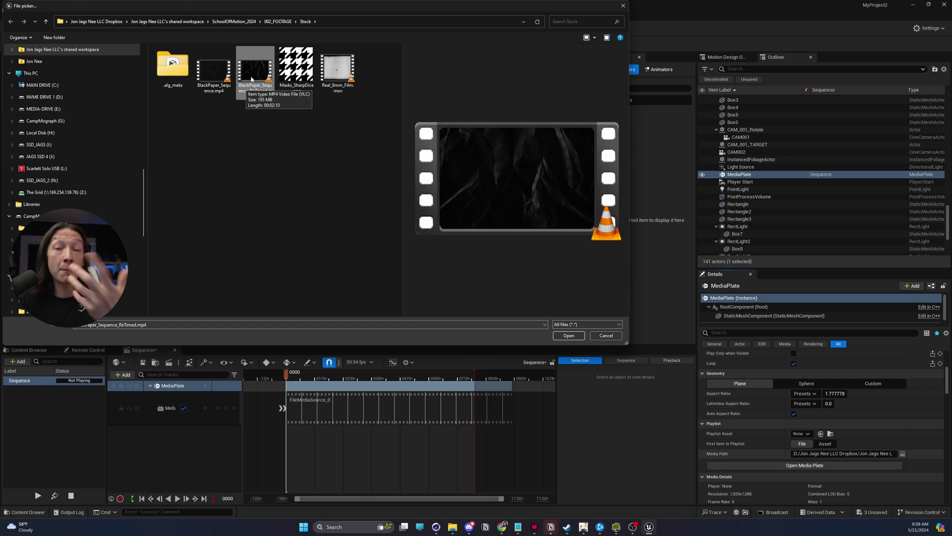
double_click(250, 70)
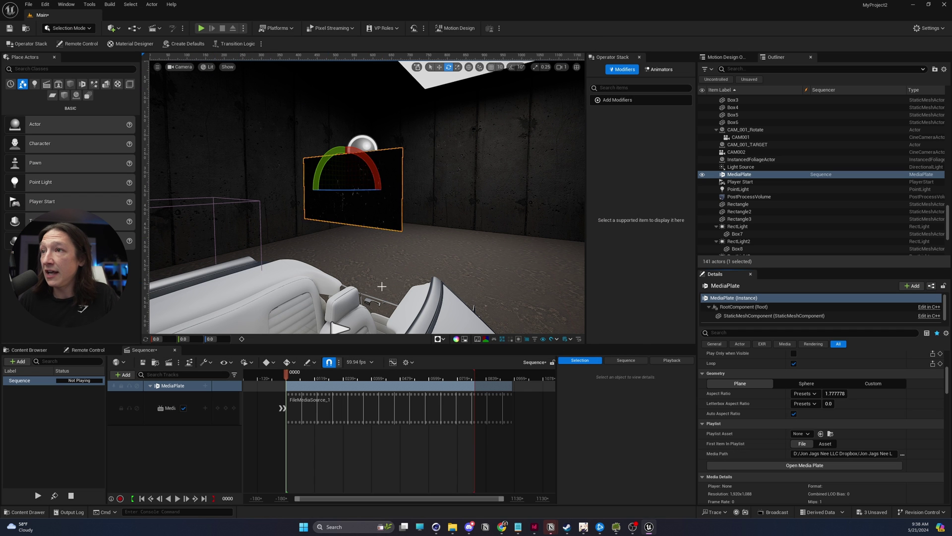
Step: Remove the MediaPlate and its media track from the sequence, and add the MediaPlate from the scene again
click(223, 409)
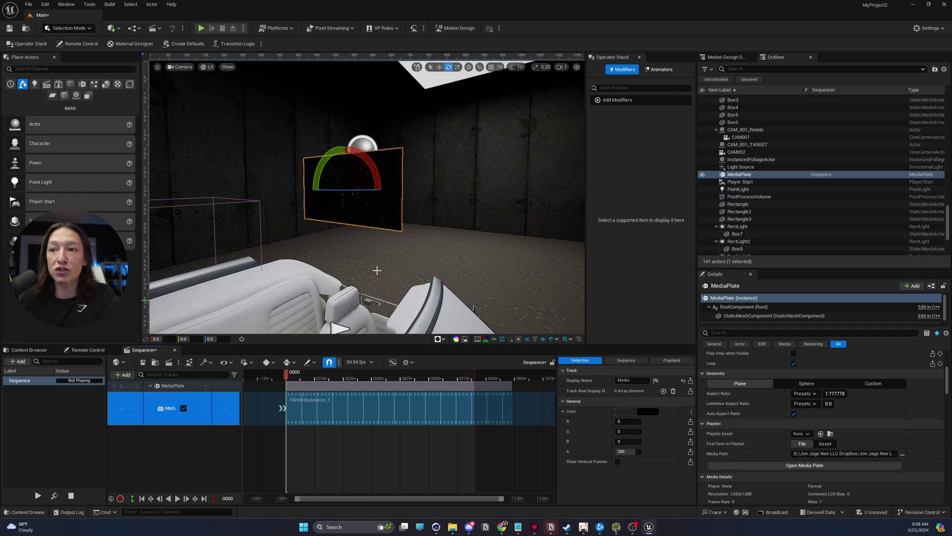
key(Delete)
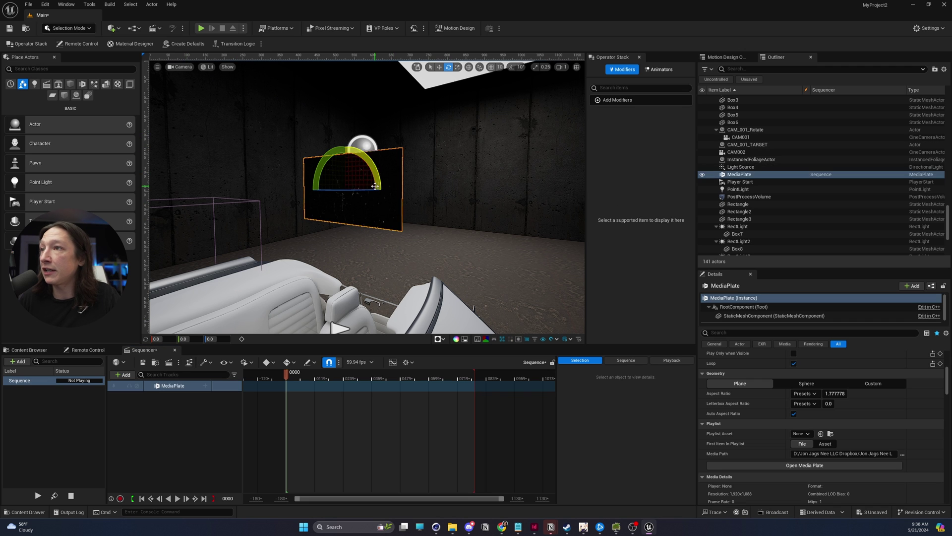
drag(743, 177, 216, 444)
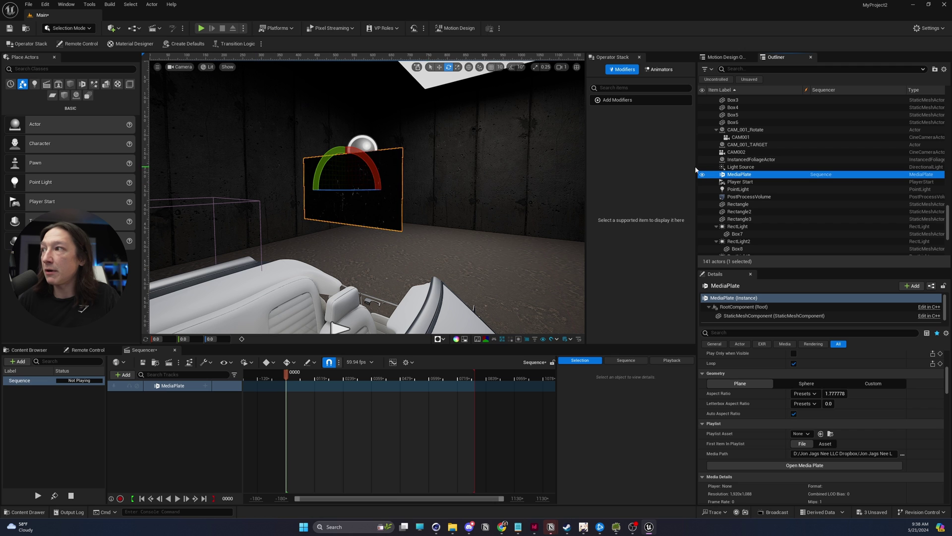
click(163, 388)
key(Delete)
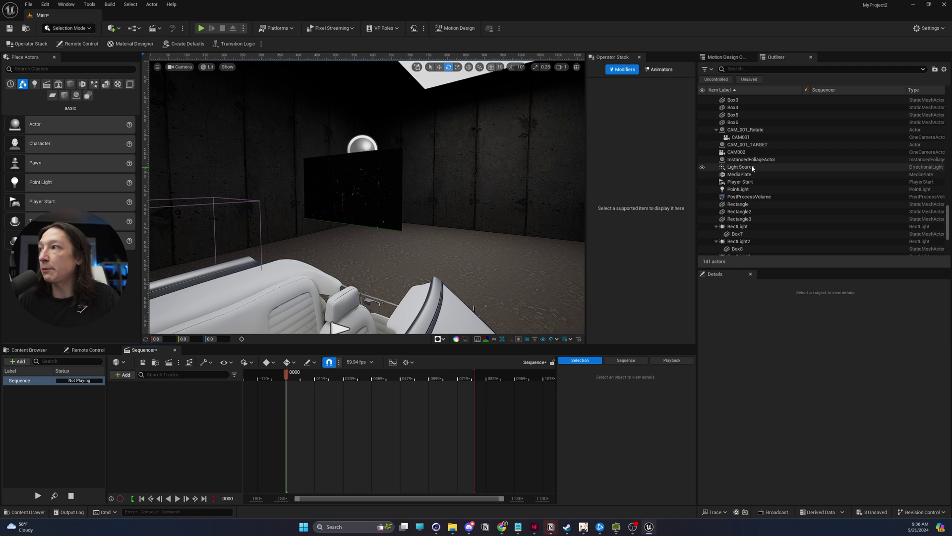
click(734, 174)
drag(94, 443, 129, 427)
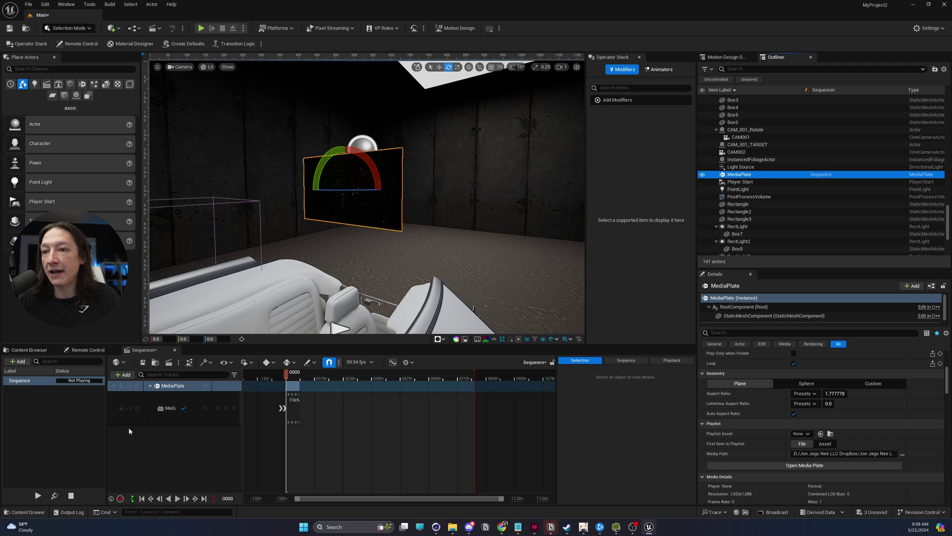
Step: Play the sequence and scrub back to about frame 250 to check the new clip on the media plate
click(299, 377)
drag(300, 381, 286, 381)
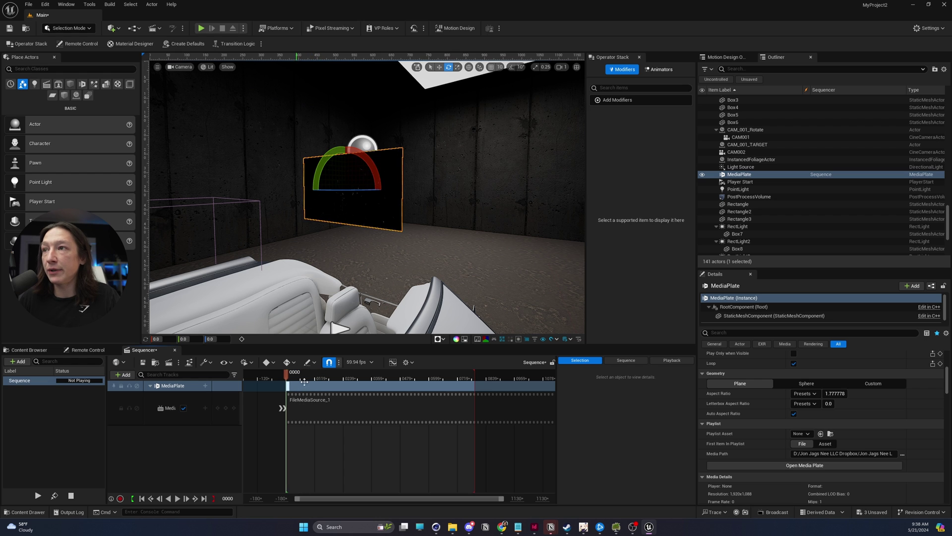
mouse_move(357, 451)
right_down()
mouse_move(312, 421)
mouse_move(360, 448)
right_up()
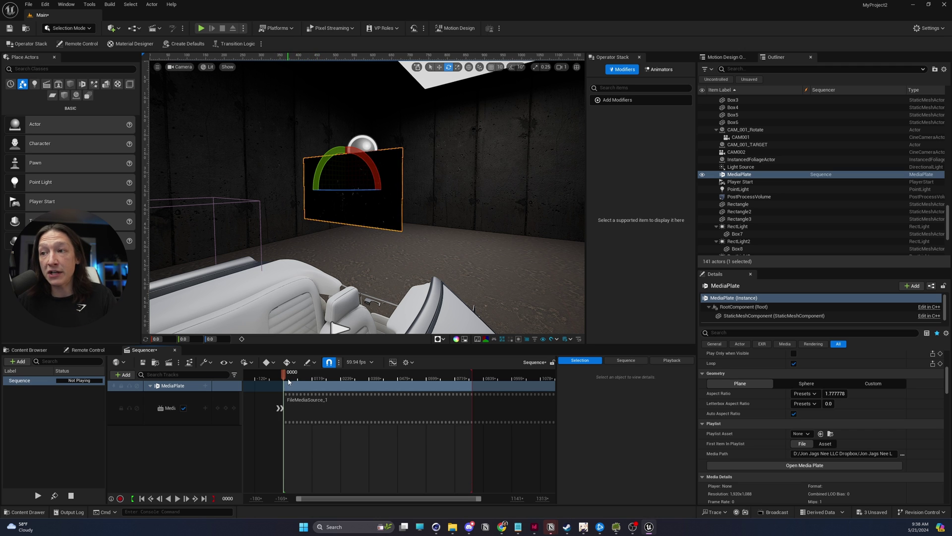
drag(314, 389, 300, 395)
key(Up)
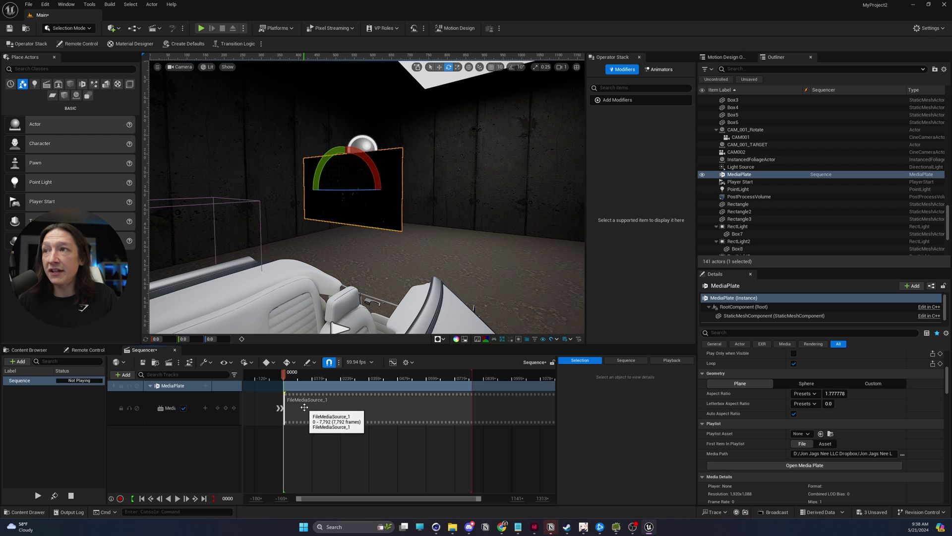
key(space)
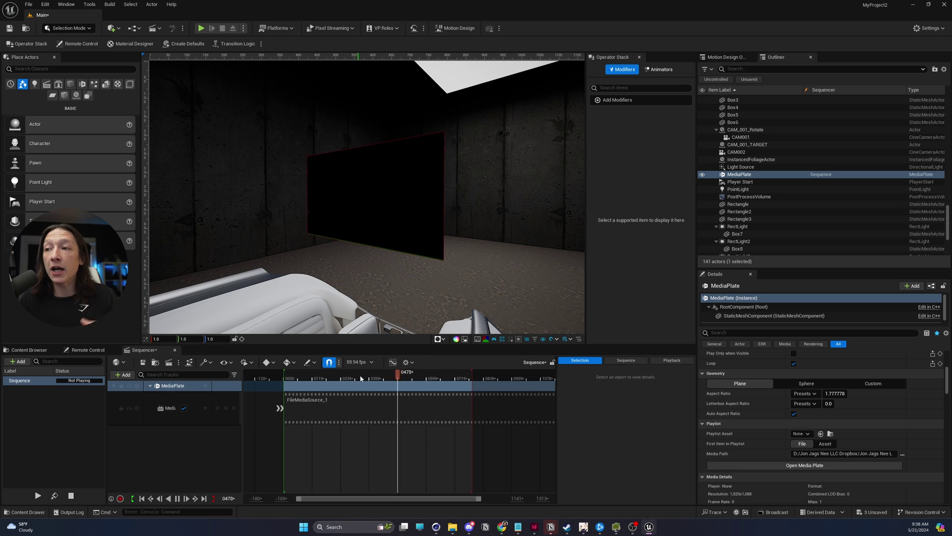
drag(354, 378, 343, 378)
Step: Preview BlackPaper_Sequence_ReTimed.mp4 from the Stock footage folder in the video player, and close the player
mouse_move(445, 531)
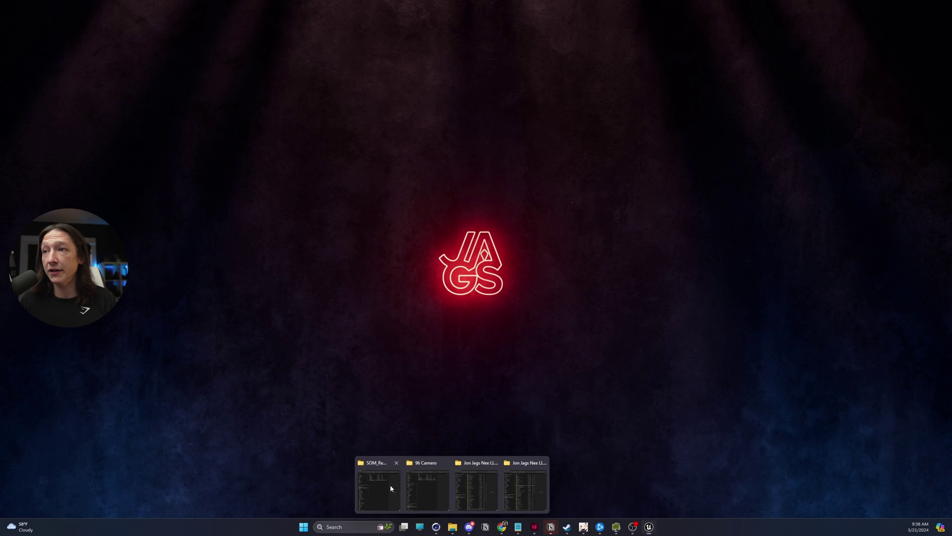
click(390, 484)
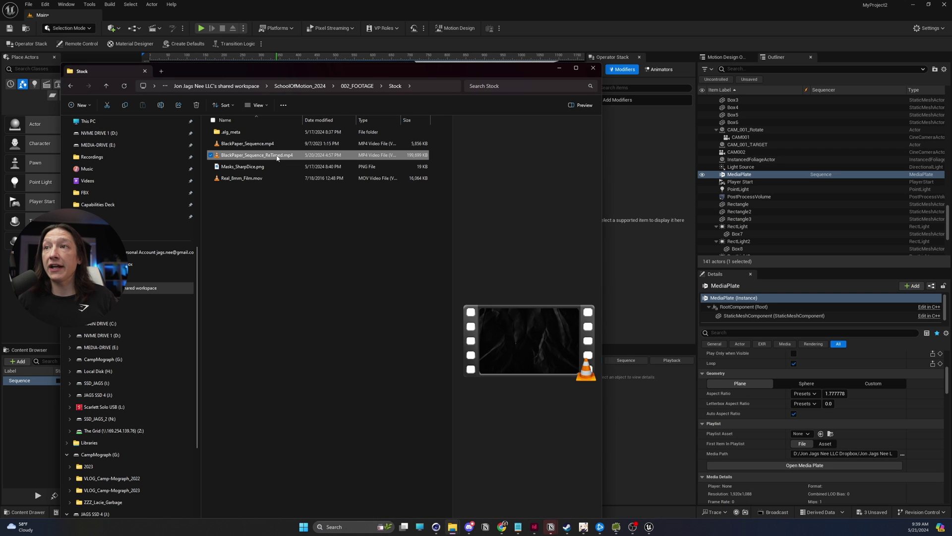
double_click(277, 157)
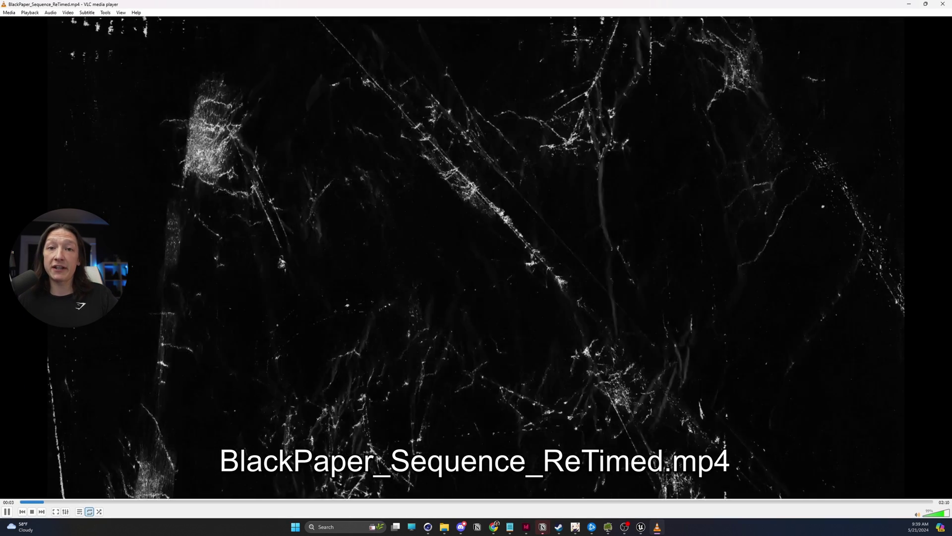
click(443, 162)
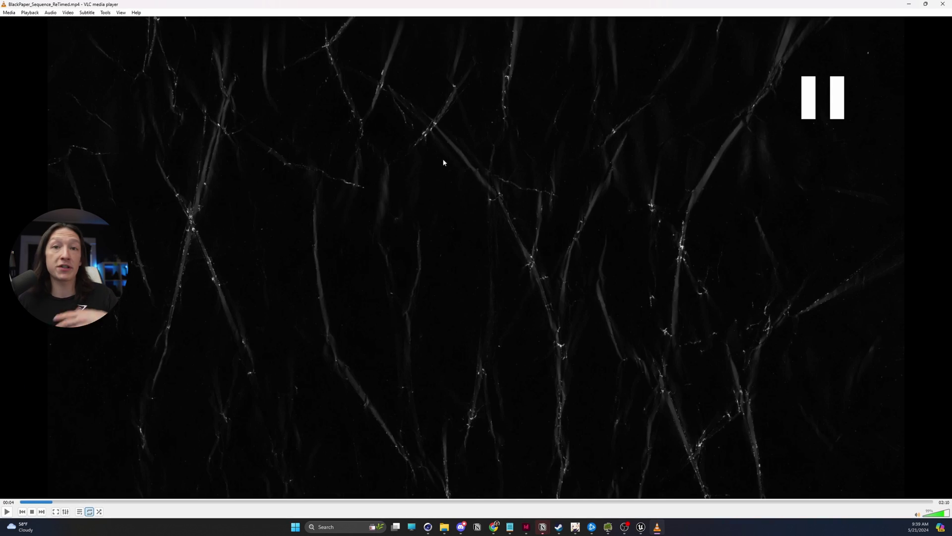
click(943, 4)
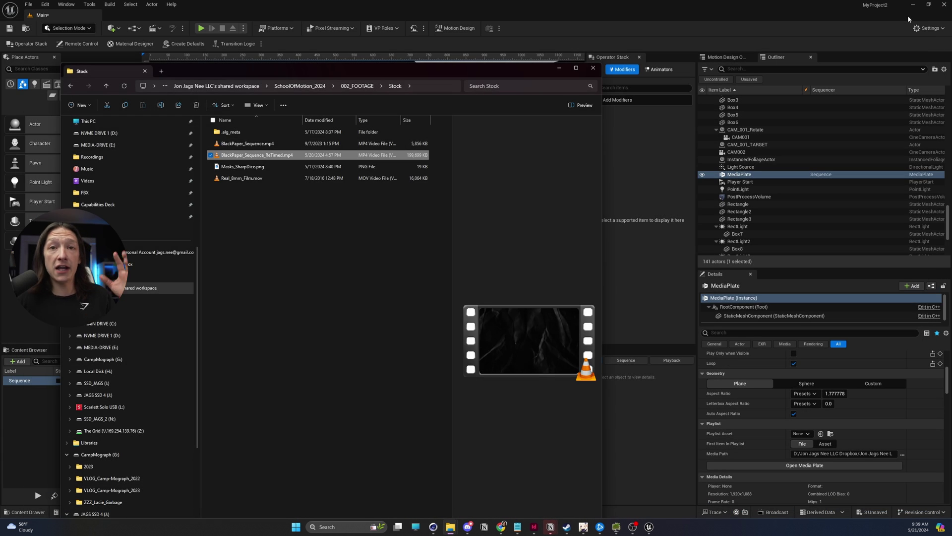
Step: Return to the Unreal editor, scrub the sequence to frame 162 and check the MediaPlate's media details
click(435, 49)
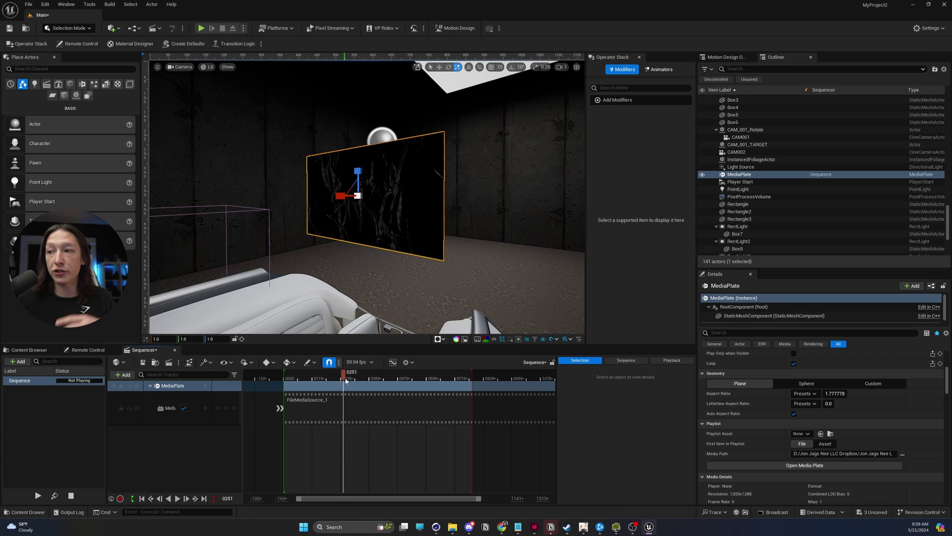
drag(358, 377, 323, 375)
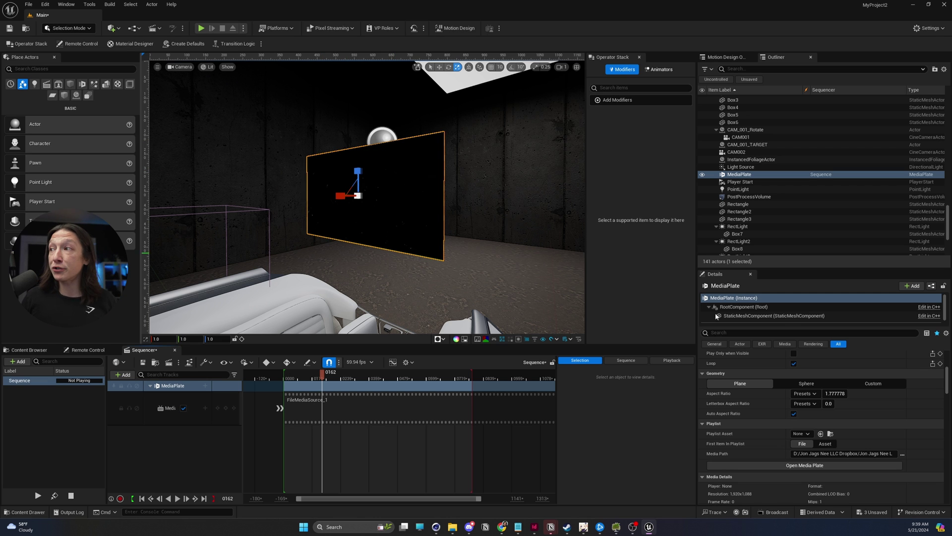
scroll(771, 453, down, 1)
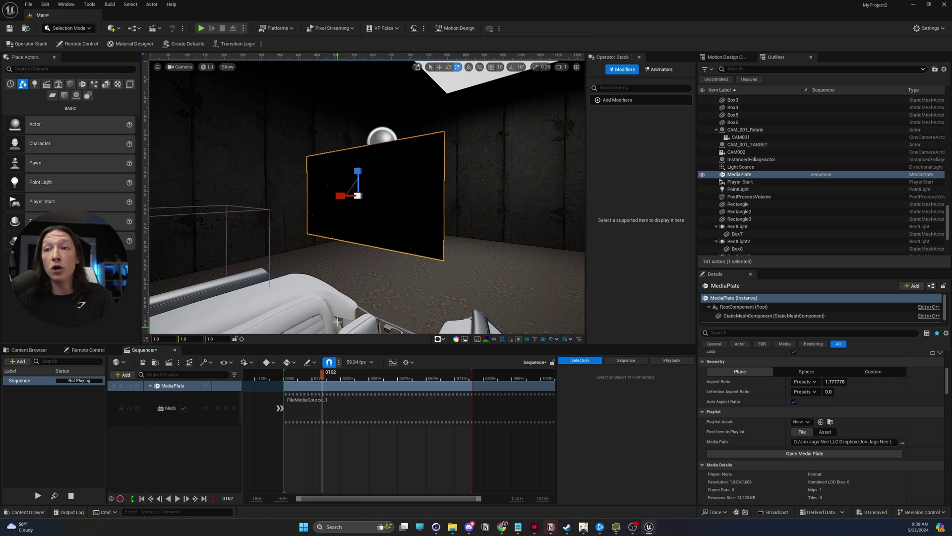
Step: Apply the Tutorial_Player_Video_Mat material from the MEDIA folder to the car door camaro_0001_body03
click(29, 350)
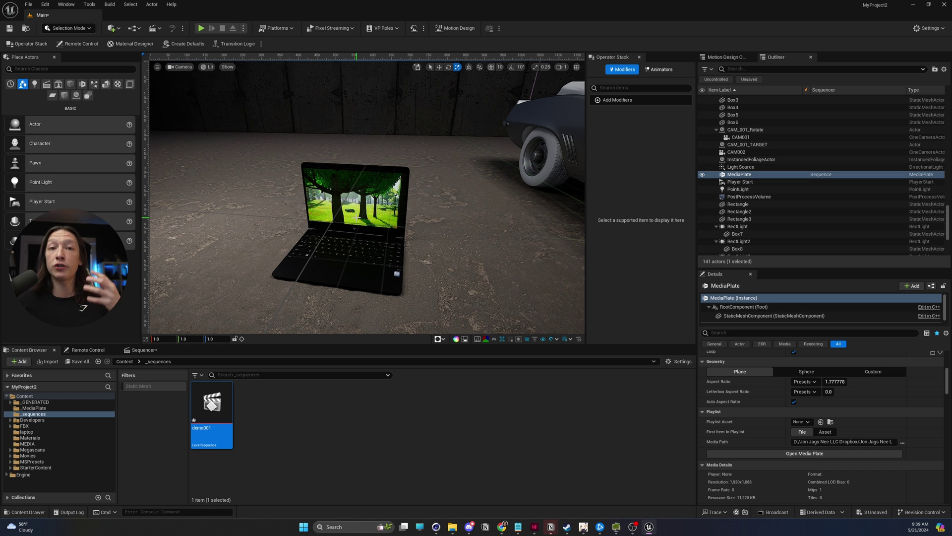
right_drag(356, 182, 407, 155)
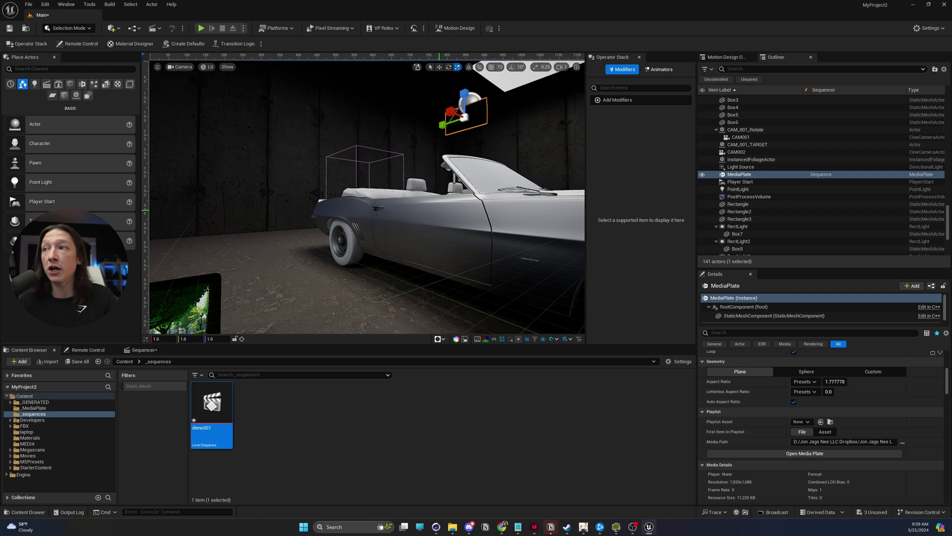
click(366, 234)
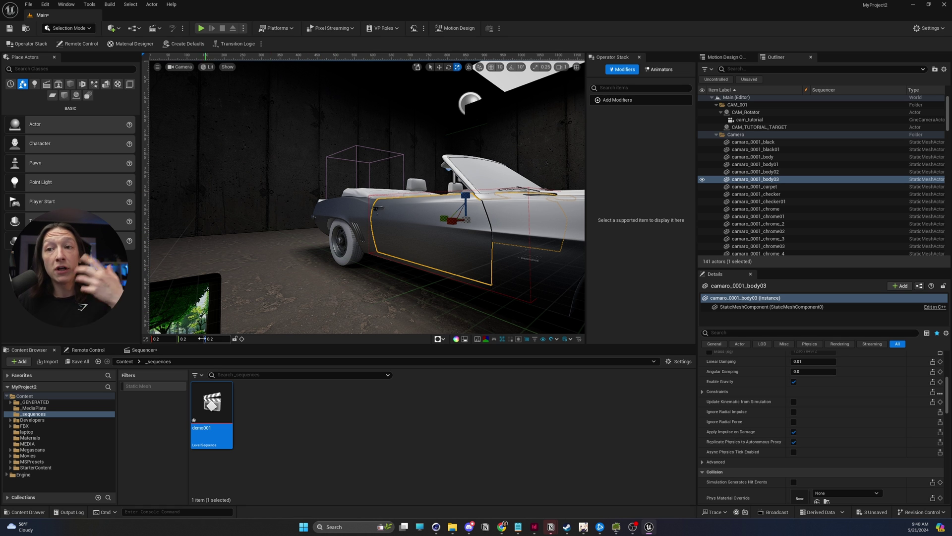
click(220, 286)
key(f)
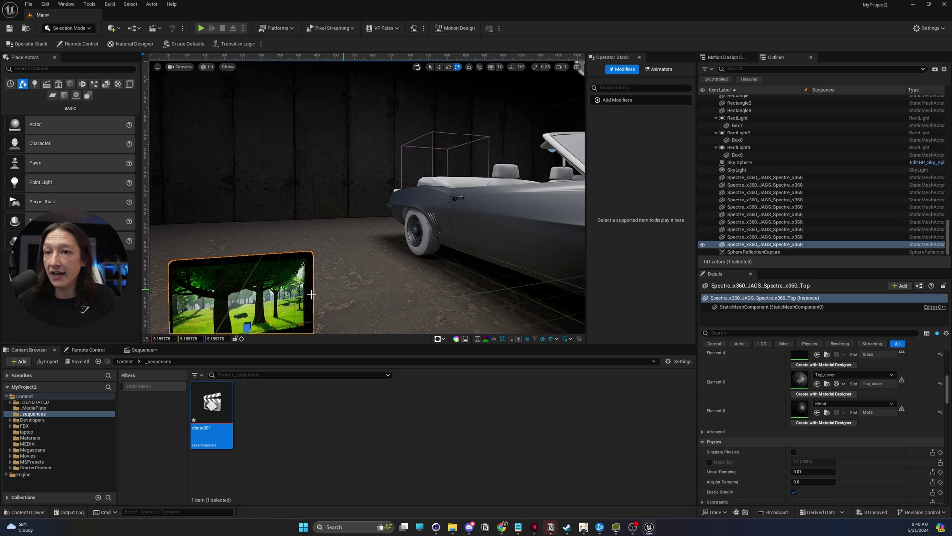
click(27, 444)
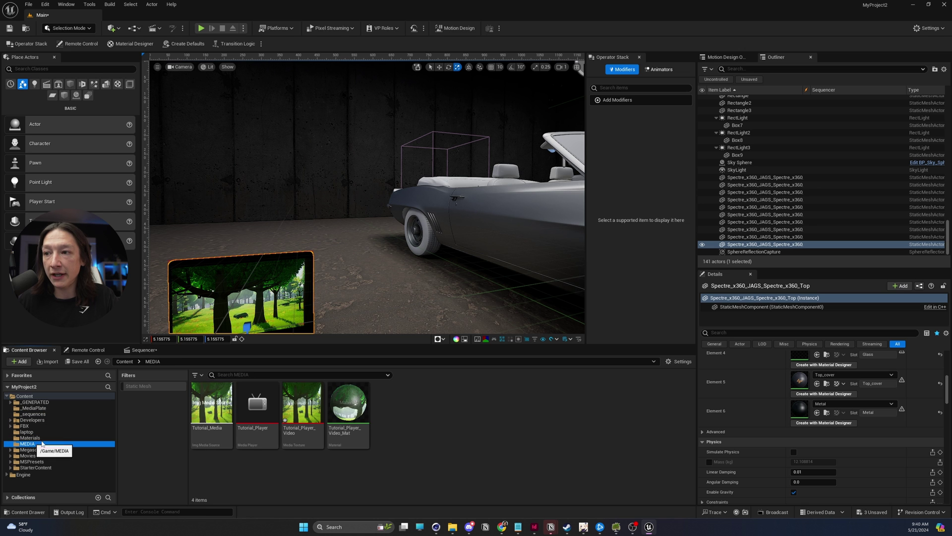
right_drag(397, 286, 457, 269)
click(381, 286)
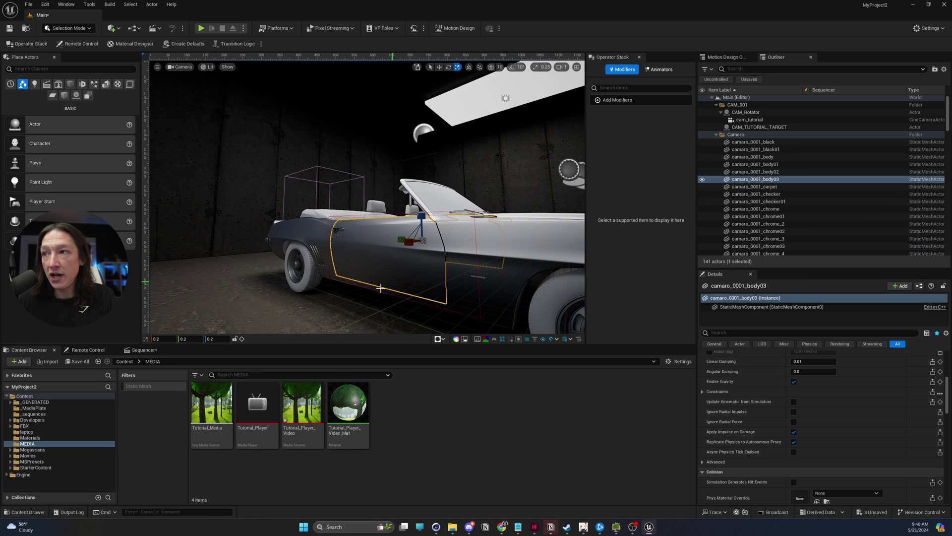
drag(350, 416, 382, 263)
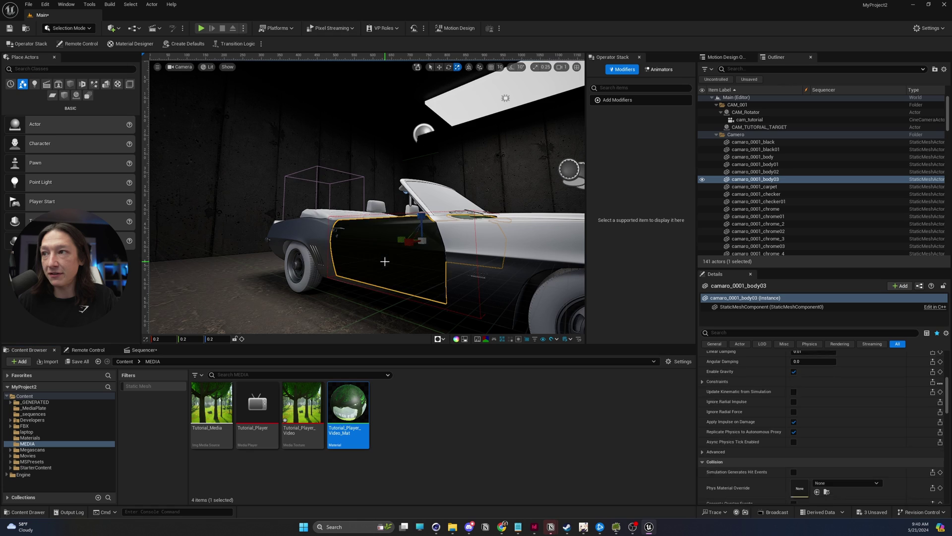
right_drag(371, 264, 411, 301)
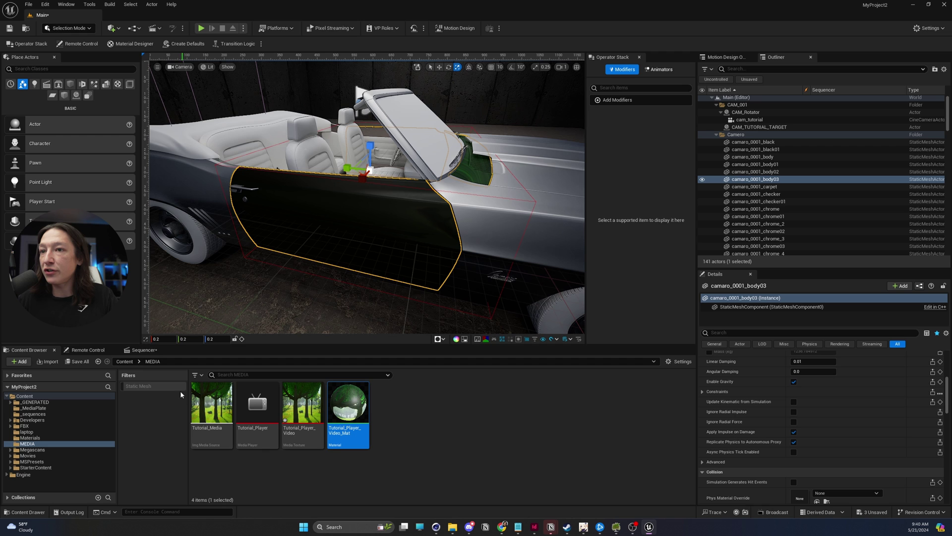
Step: Open the demo001 level sequence from the _sequences folder, play the video on the car door and stop at frame 141
click(148, 351)
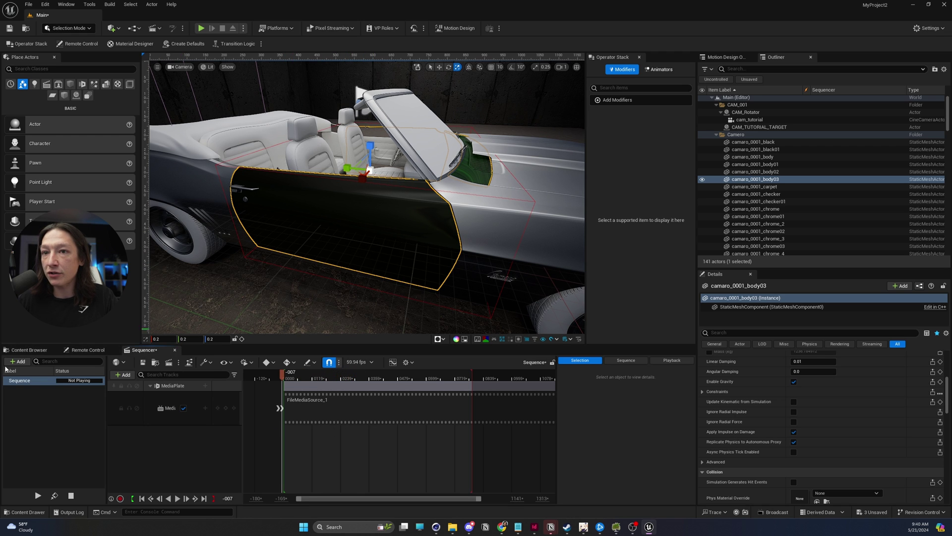
click(29, 350)
click(45, 413)
click(199, 410)
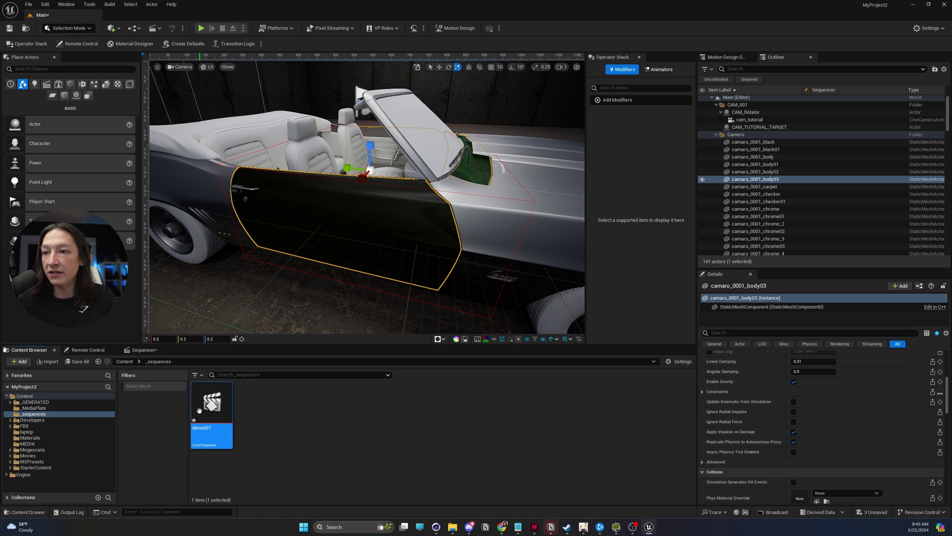
double_click(198, 410)
drag(319, 378, 376, 380)
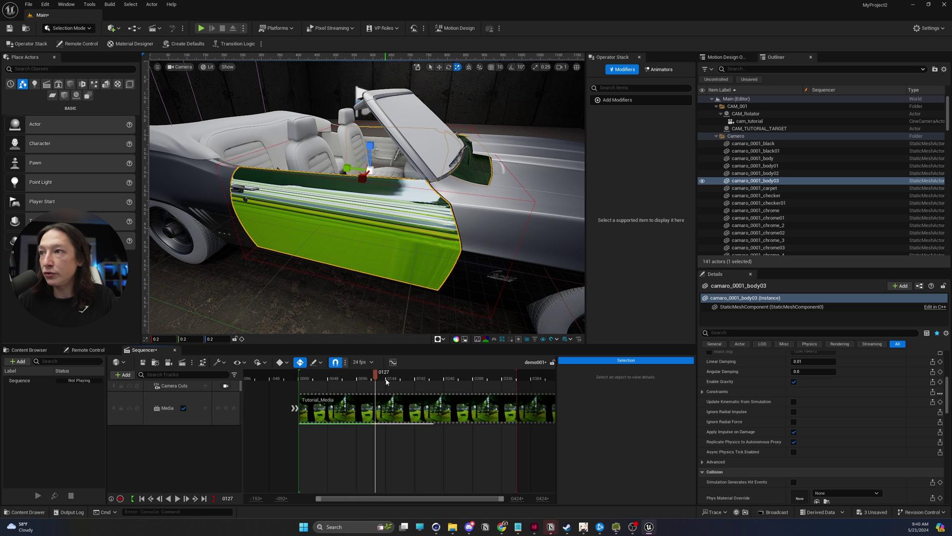
key(space)
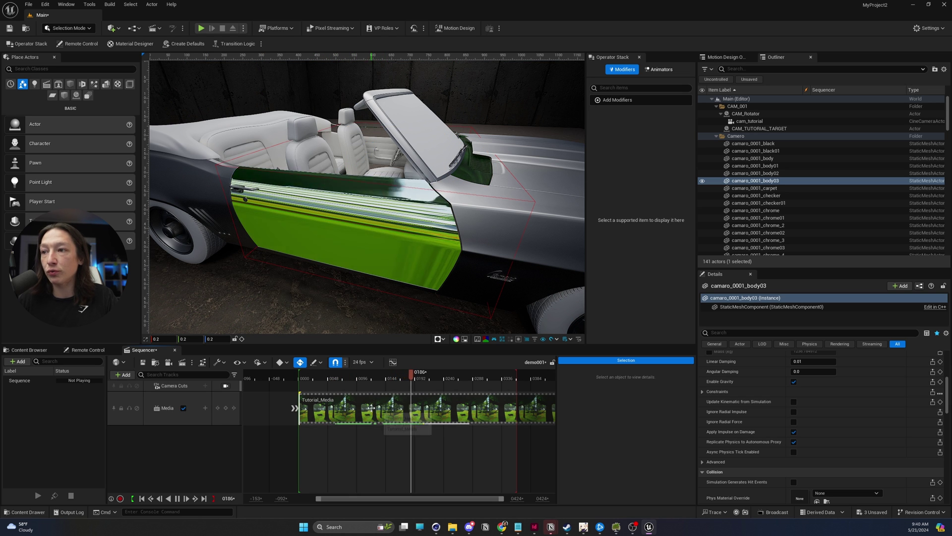
click(383, 378)
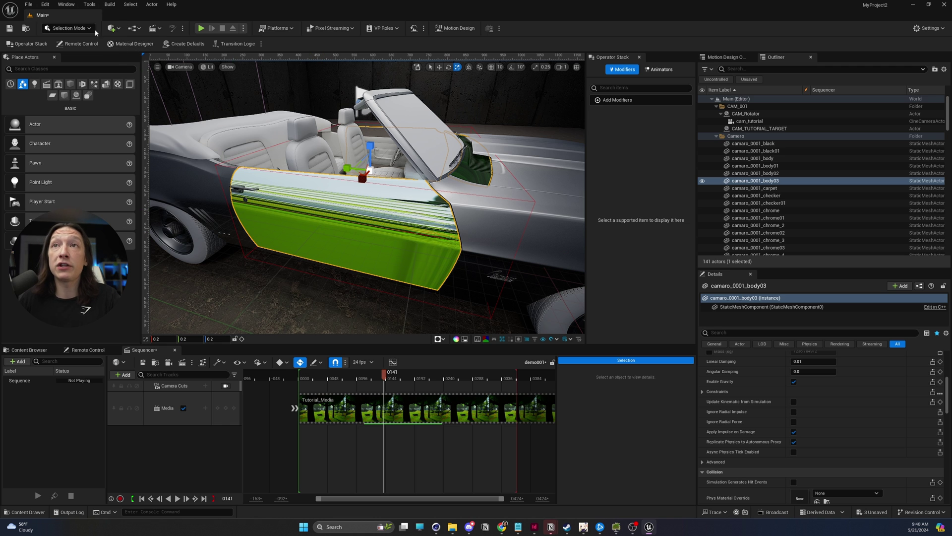
Step: Switch to Modeling mode and generate new UVs for the car door with AutoUV
click(79, 28)
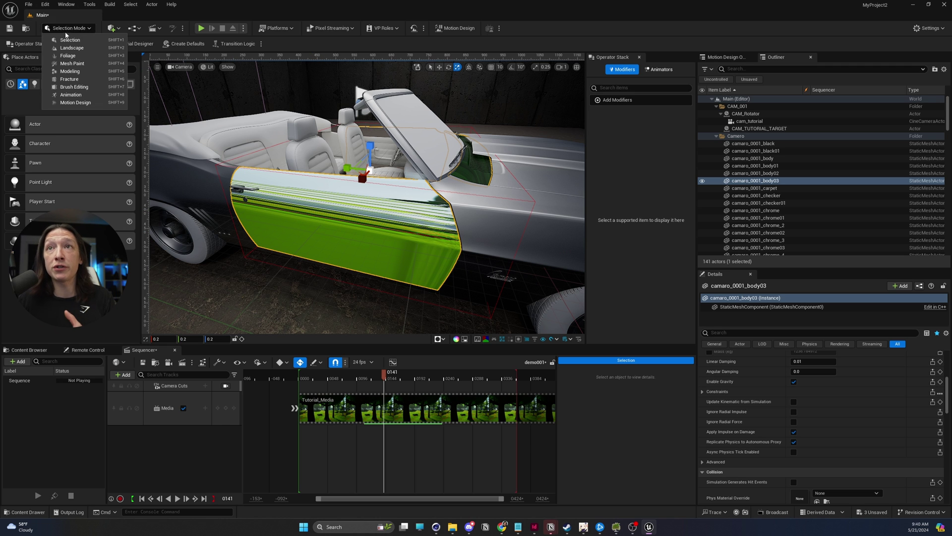
click(81, 72)
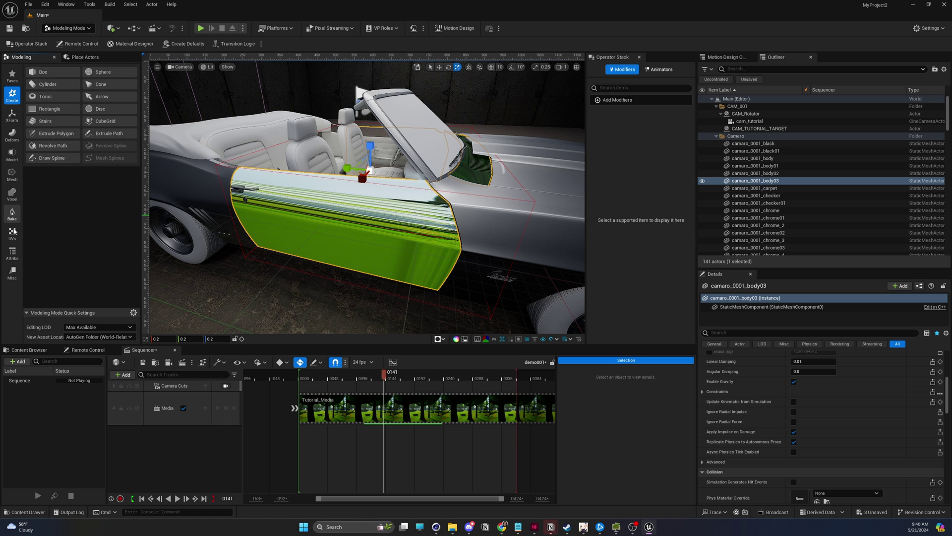
click(12, 233)
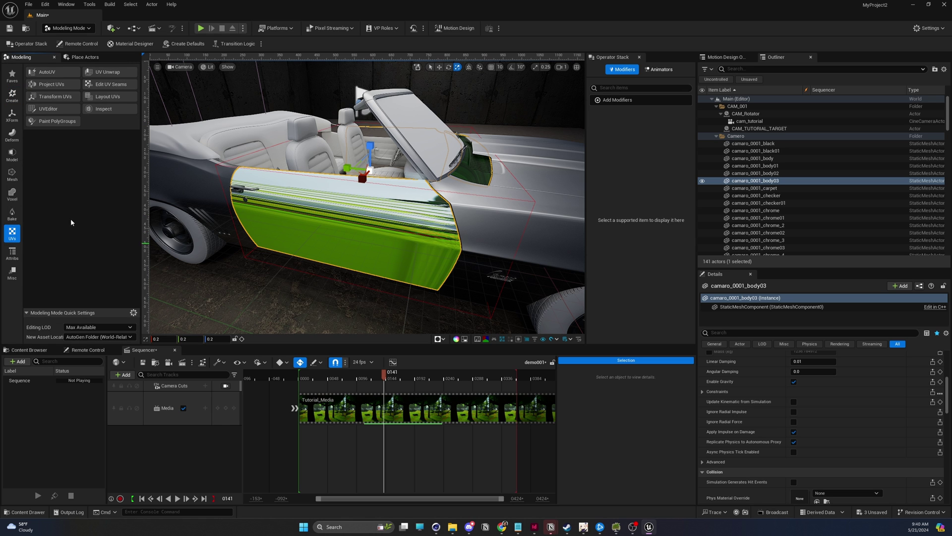
click(55, 72)
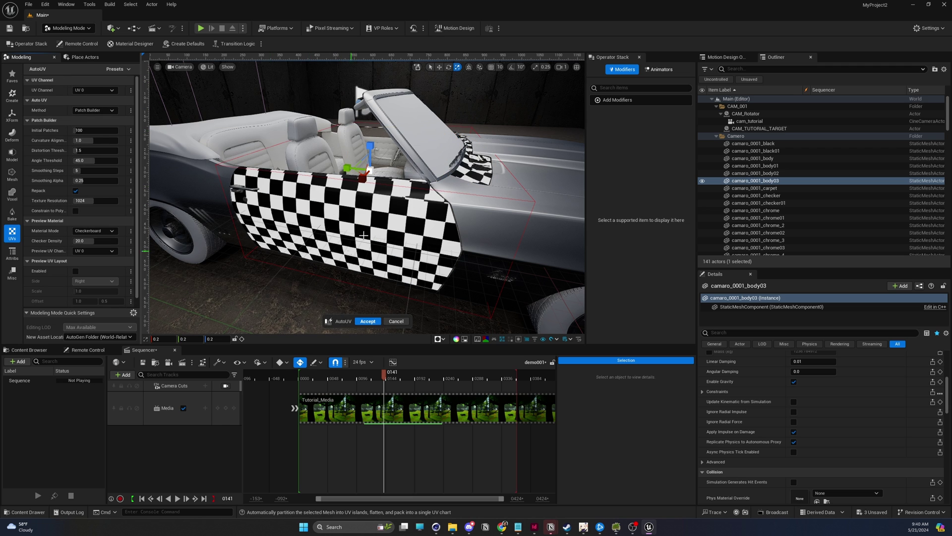
right_drag(363, 236, 376, 297)
click(373, 321)
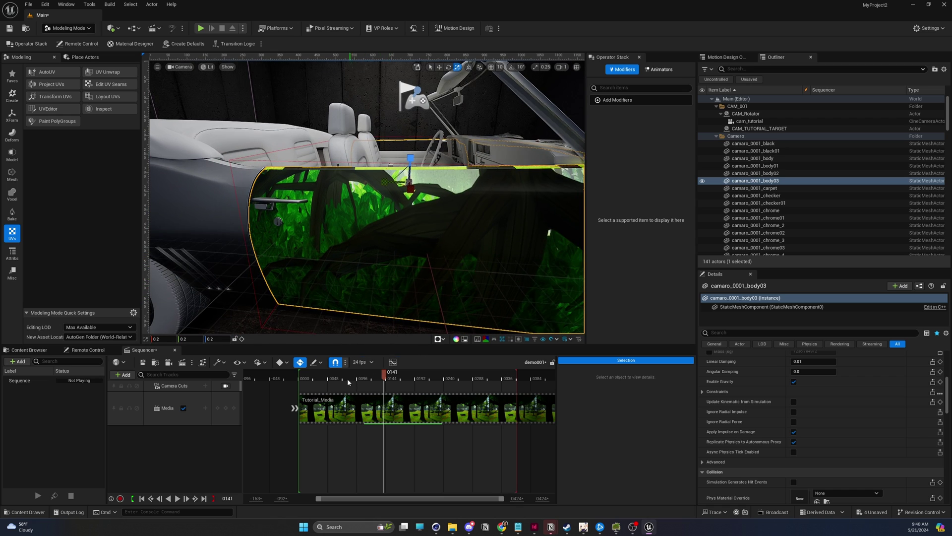
Step: Play the sequence to check the video on the car door's new UVs and return the playhead to frame 0
click(371, 377)
key(space)
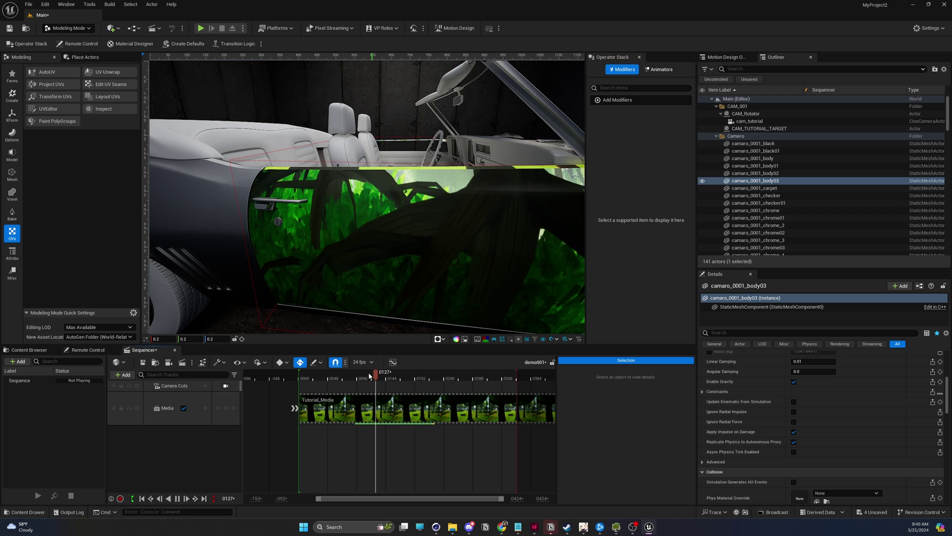
right_drag(385, 291, 397, 288)
click(376, 375)
key(Up)
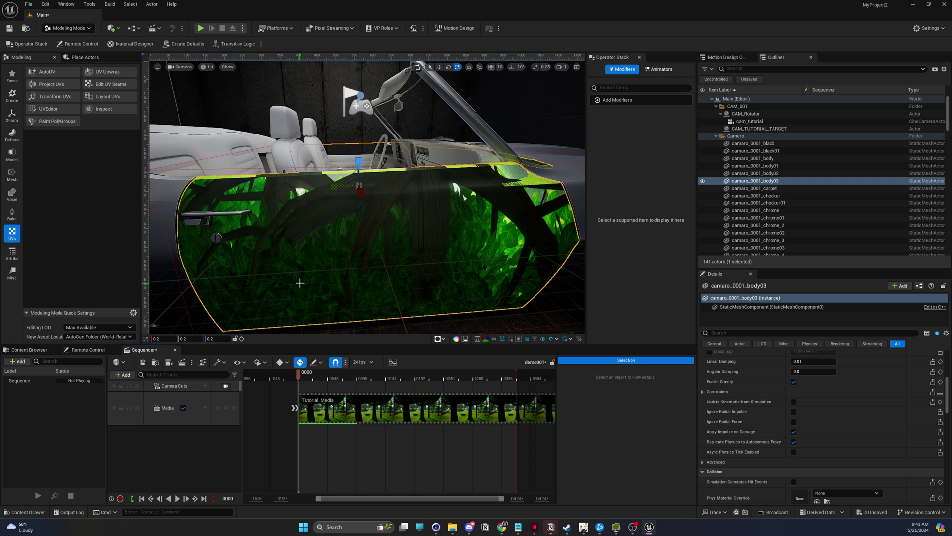
Step: Select the laptop's top part, Spectre_x360_JAGS_Spectre_x360_Top, and focus on it to examine the video on its screen
right_drag(316, 222, 240, 225)
drag(278, 331, 308, 252)
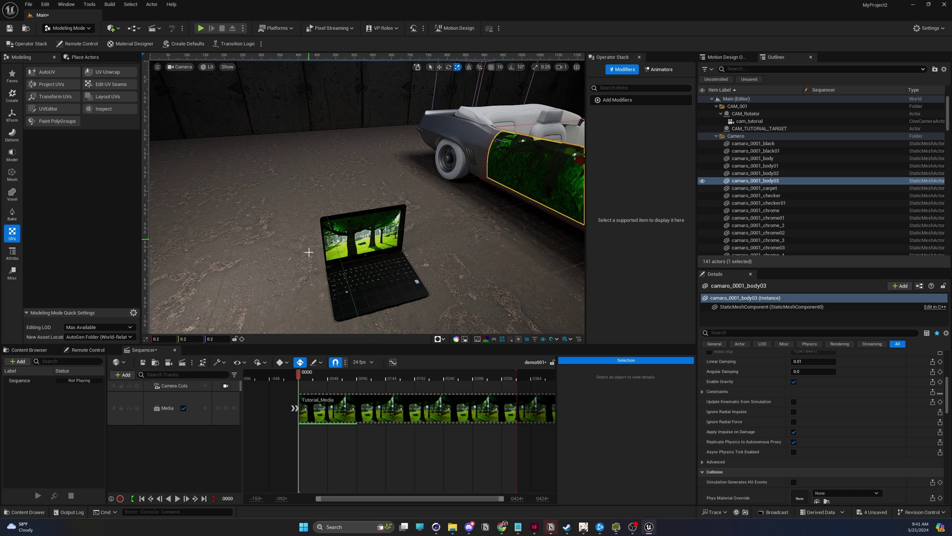
click(363, 239)
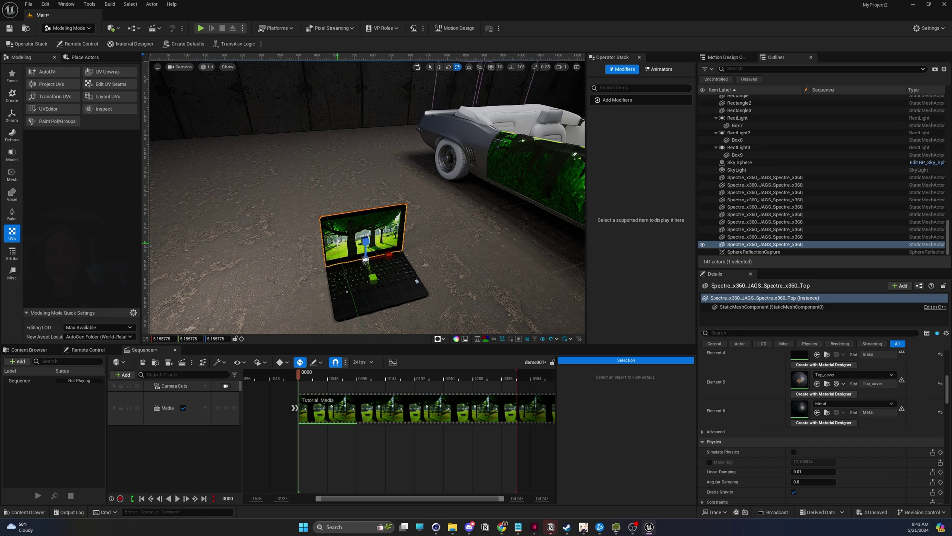
key(f)
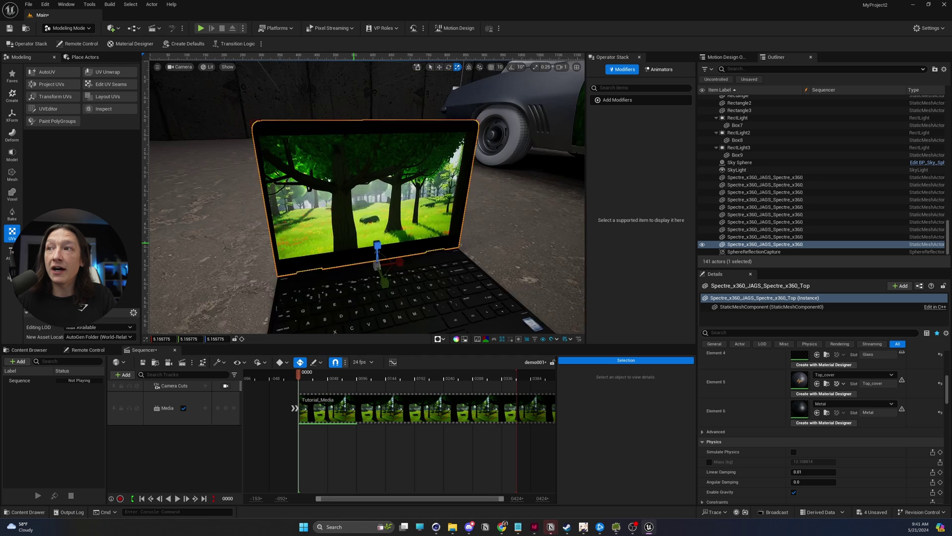
right_drag(351, 245, 352, 253)
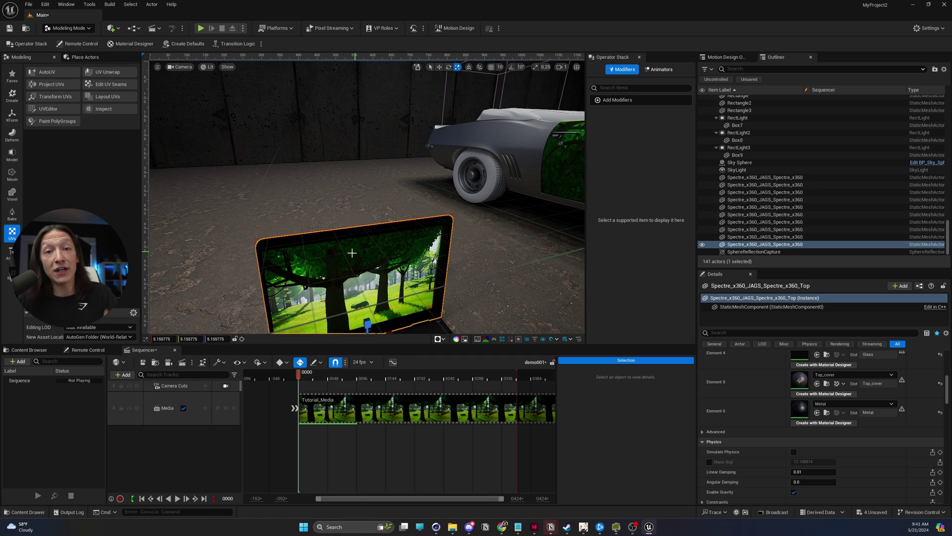
key(f)
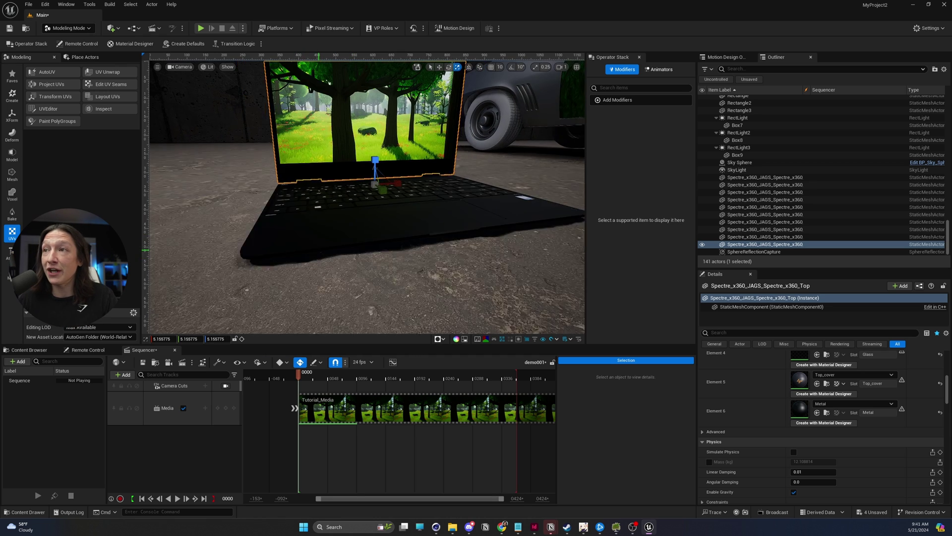